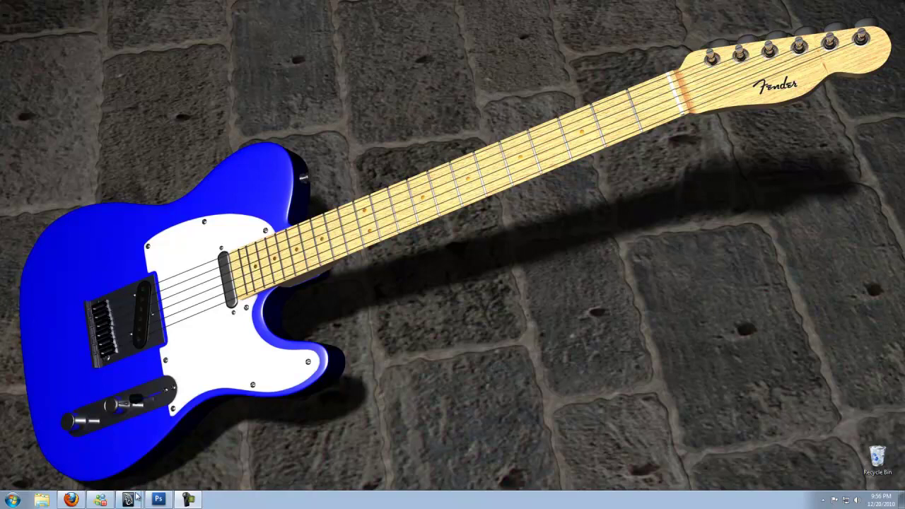
# Restore Maya, fill the New Project dialog with default folder names, then cancel it.
pyautogui.click(128, 499)
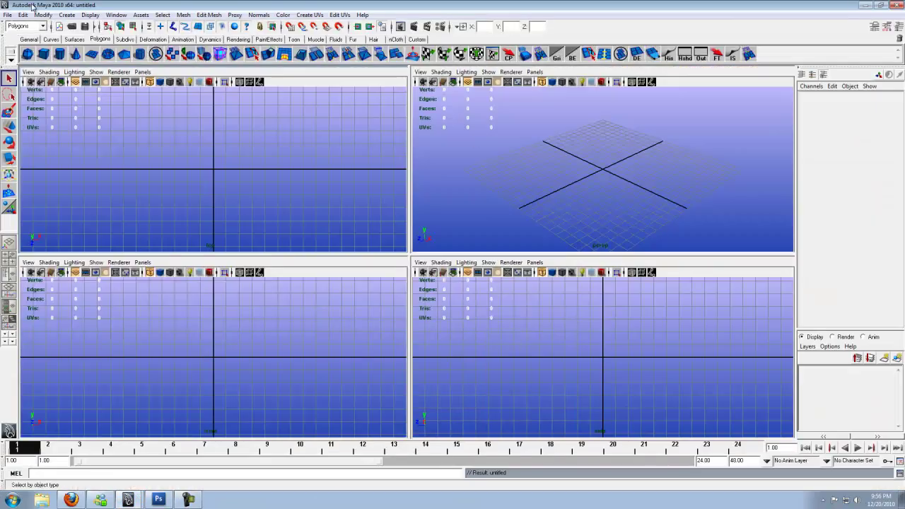
pyautogui.click(7, 15)
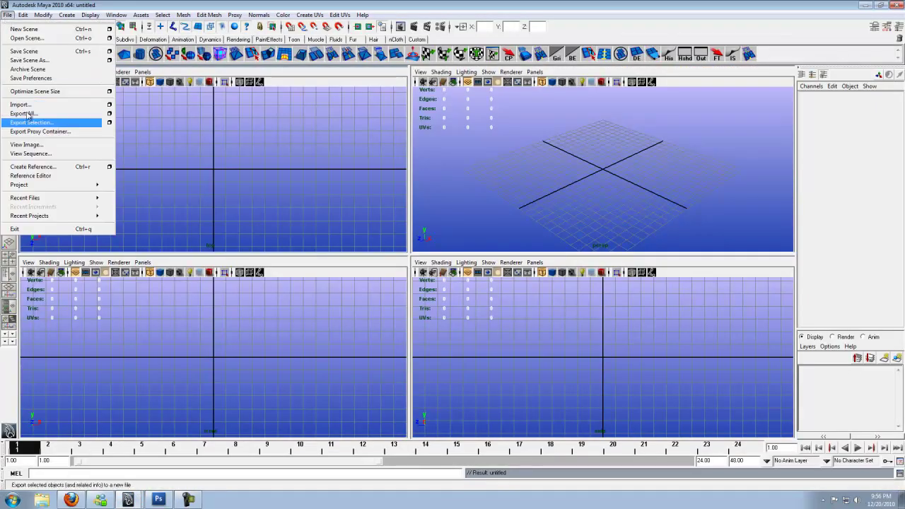
pyautogui.moveTo(54, 187)
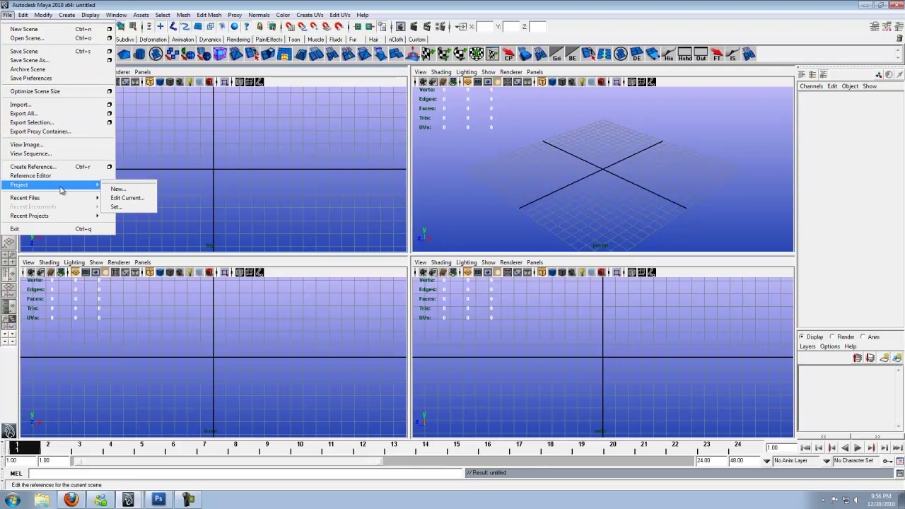
pyautogui.click(126, 188)
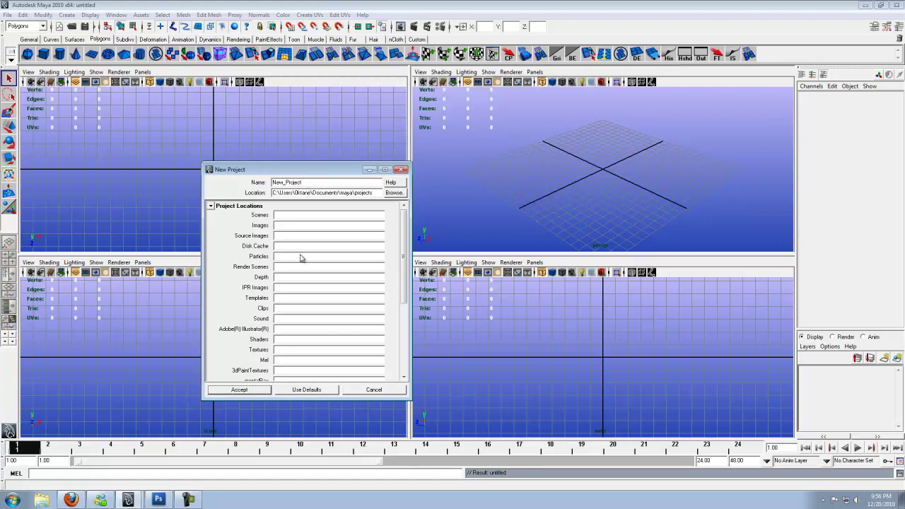
pyautogui.click(305, 390)
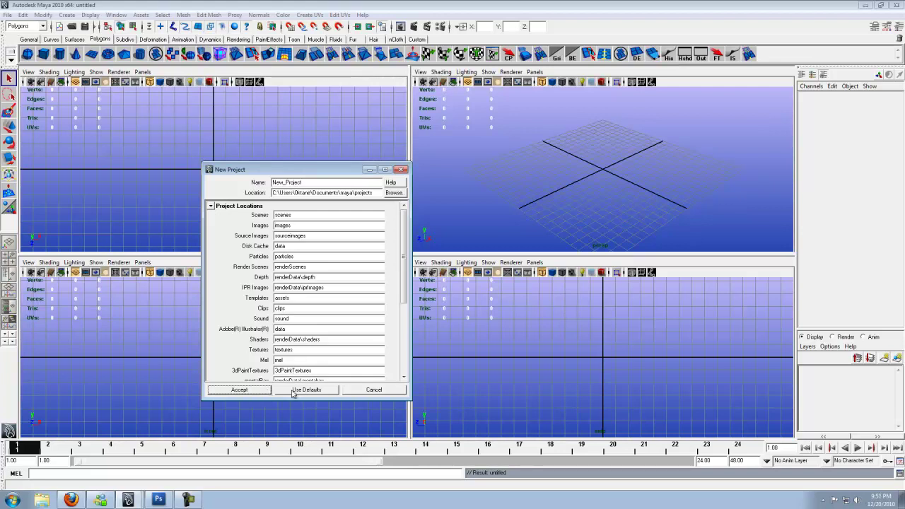
pyautogui.click(362, 391)
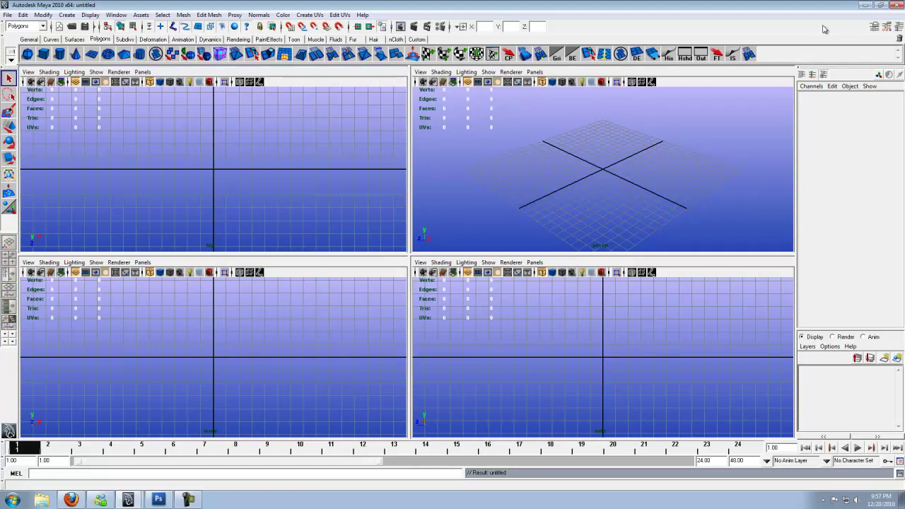
# Leave Maya for Firefox and show the Bing Images results for 'weighted companion cube heart'.
pyautogui.press('super+d')
pyautogui.click(72, 500)
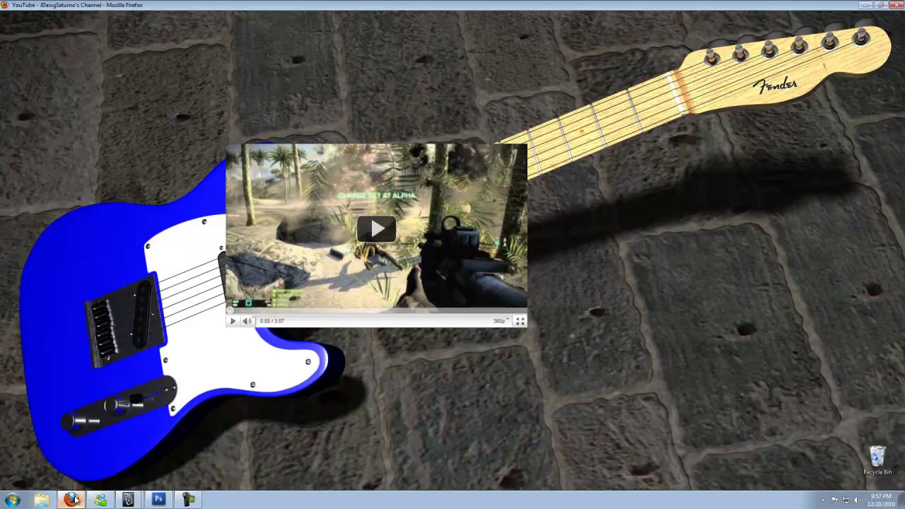
pyautogui.click(77, 56)
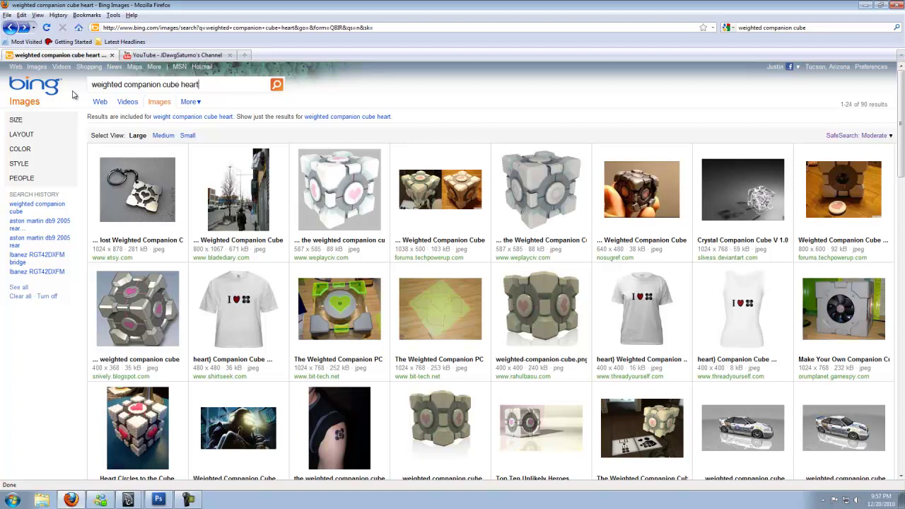
pyautogui.click(209, 82)
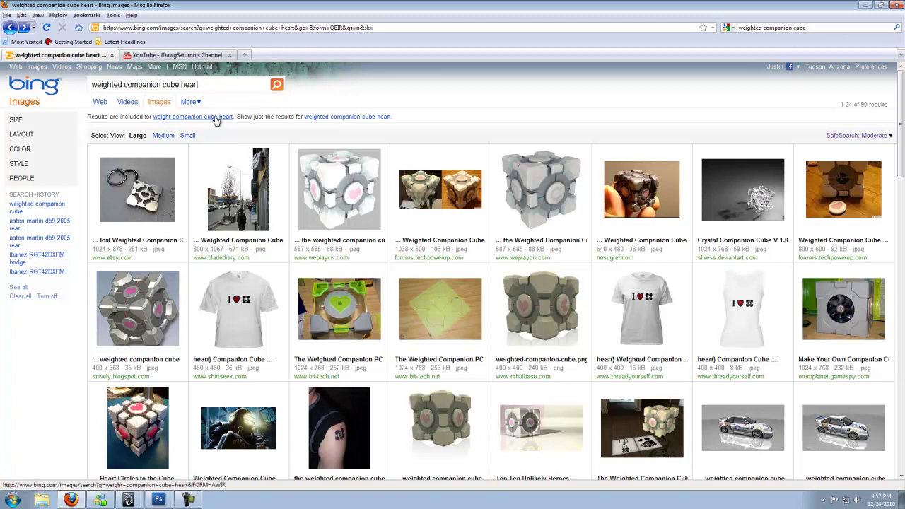
pyautogui.moveTo(336, 202)
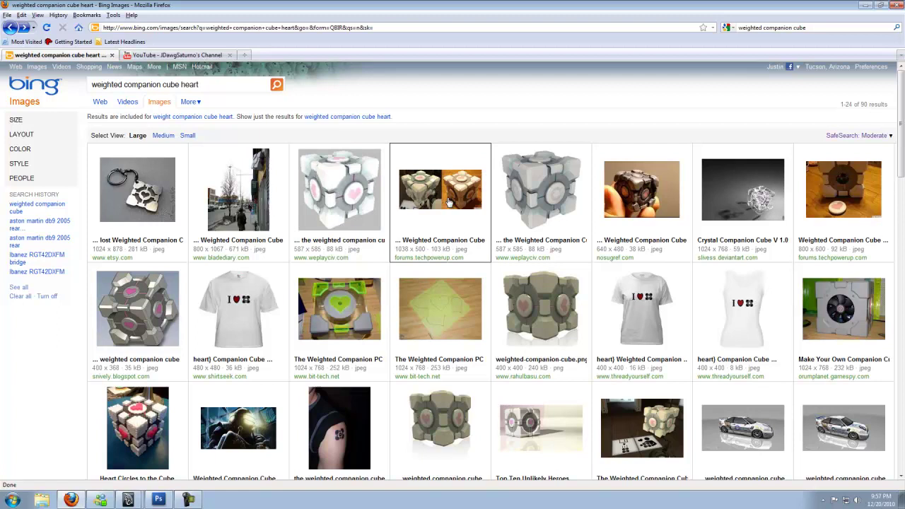
pyautogui.moveTo(555, 185)
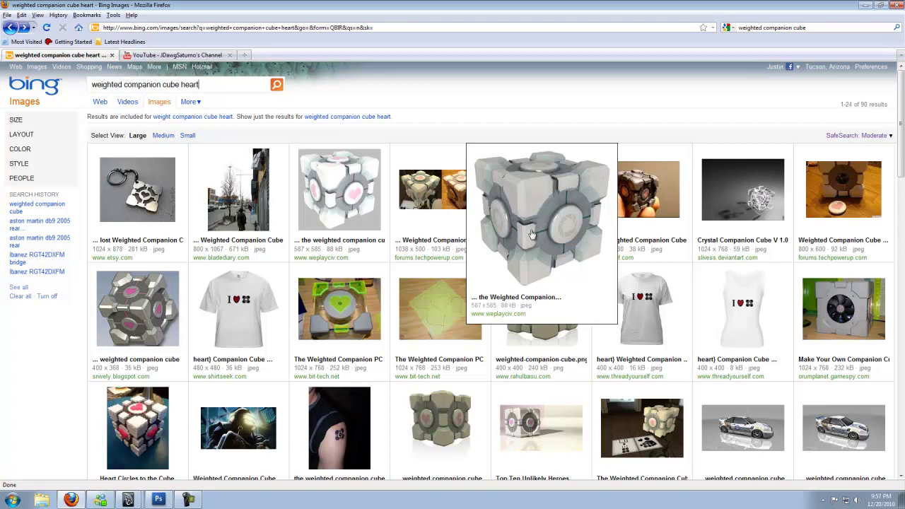
pyautogui.moveTo(399, 420)
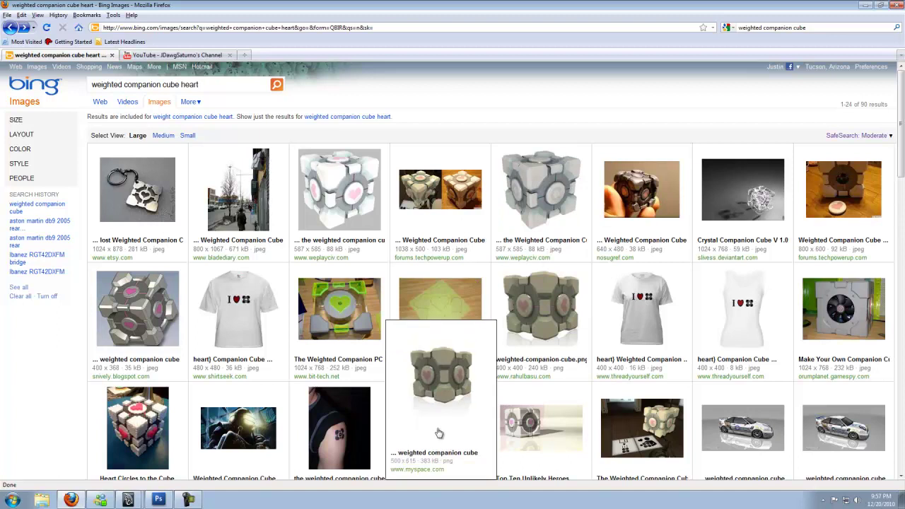
pyautogui.moveTo(544, 325)
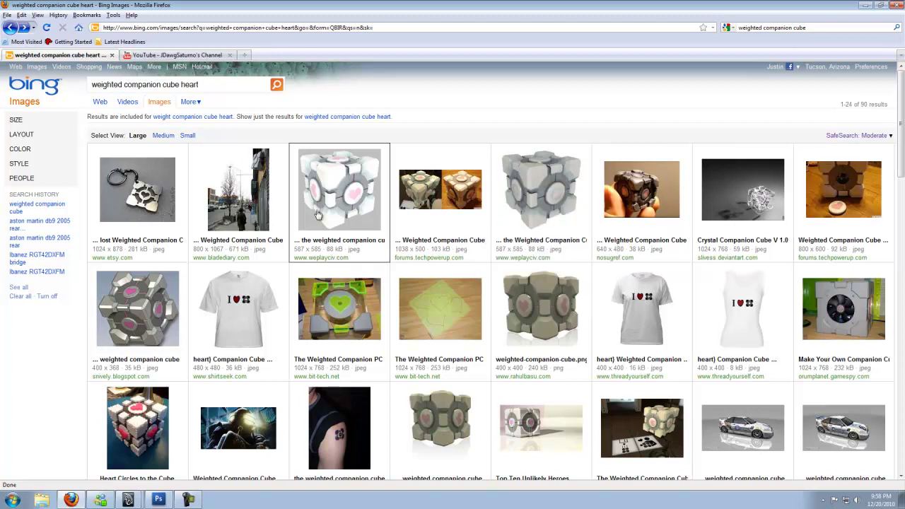
# Save the full-size Deathmatch Diaries heart-on-cube diagram, then close its tab.
pyautogui.moveTo(317, 215)
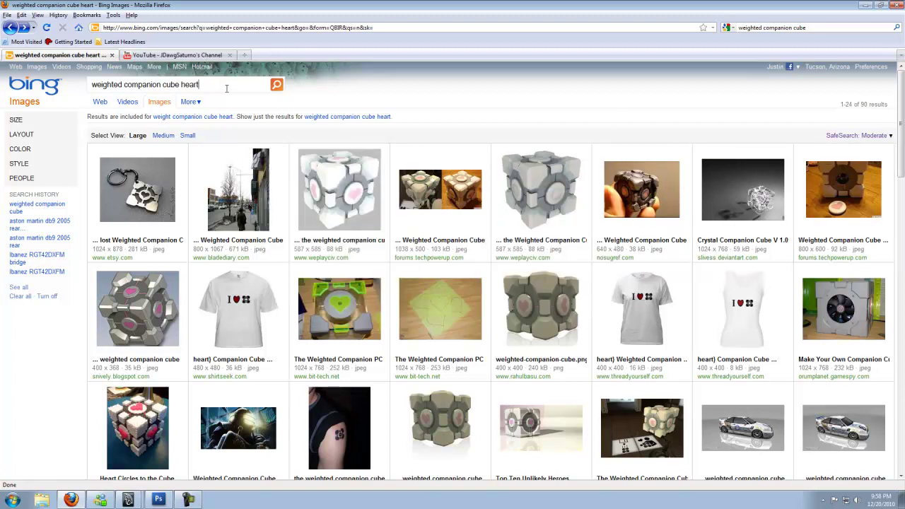
pyautogui.moveTo(893, 136); pyautogui.dragTo(902, 330)
pyautogui.moveTo(857, 325)
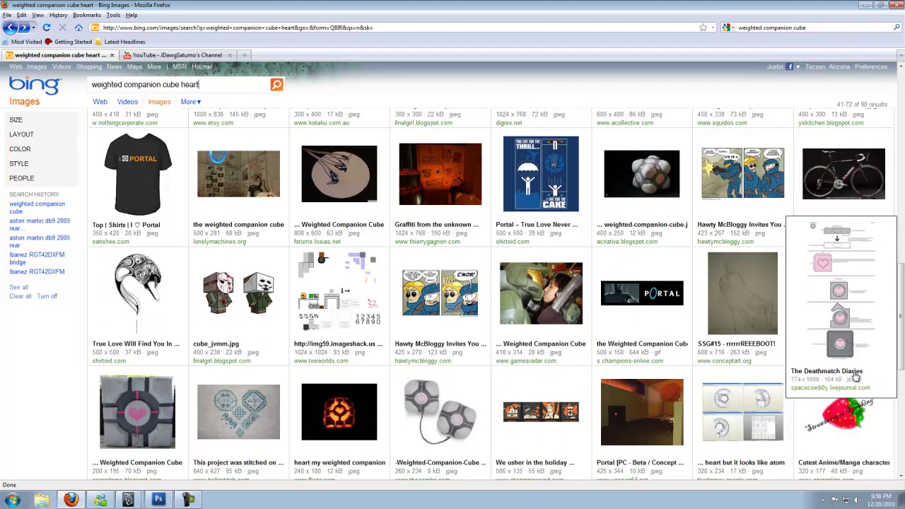
pyautogui.click(858, 297)
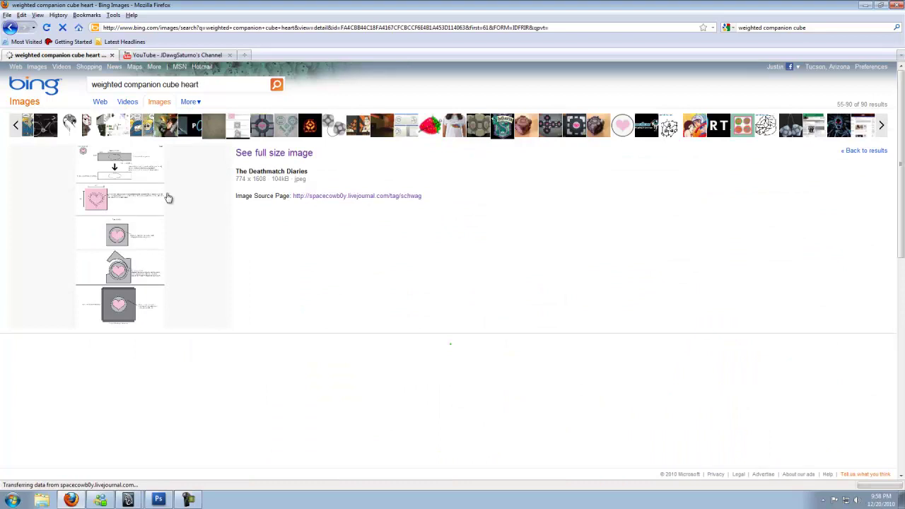
pyautogui.click(244, 157)
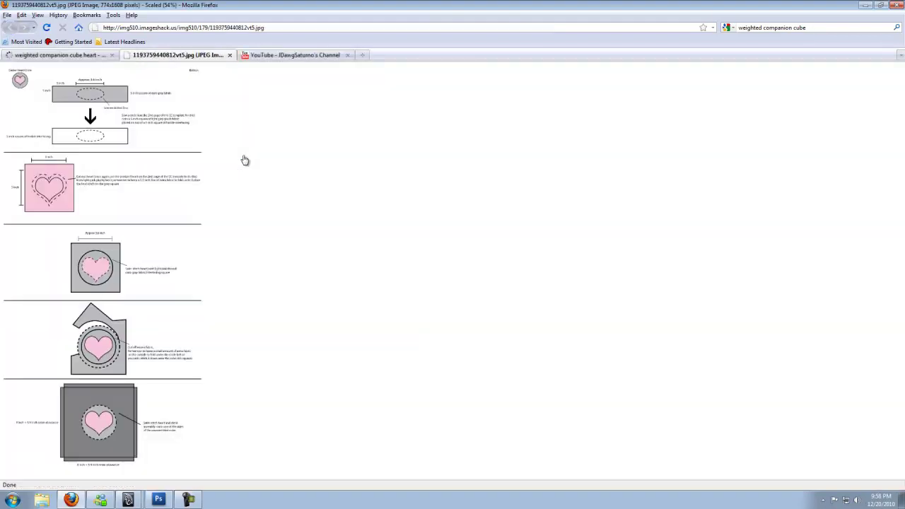
pyautogui.rightClick(131, 296)
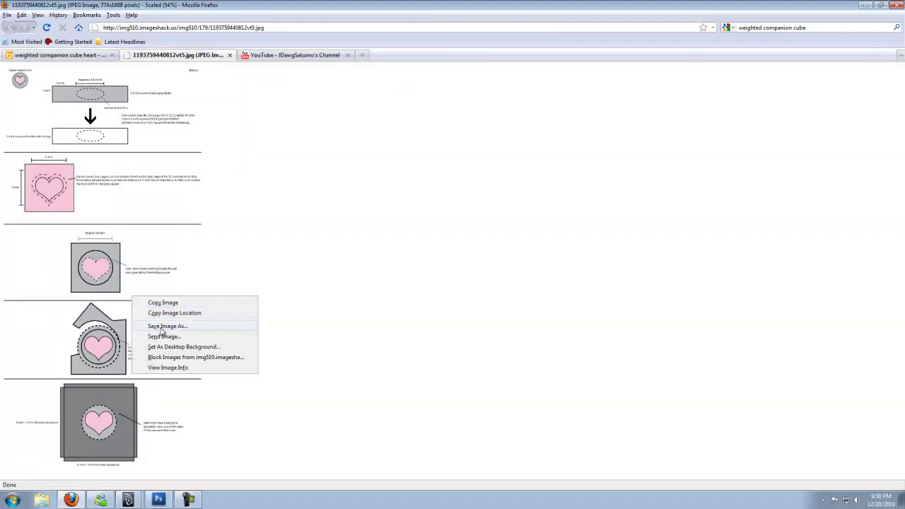
pyautogui.click(229, 241)
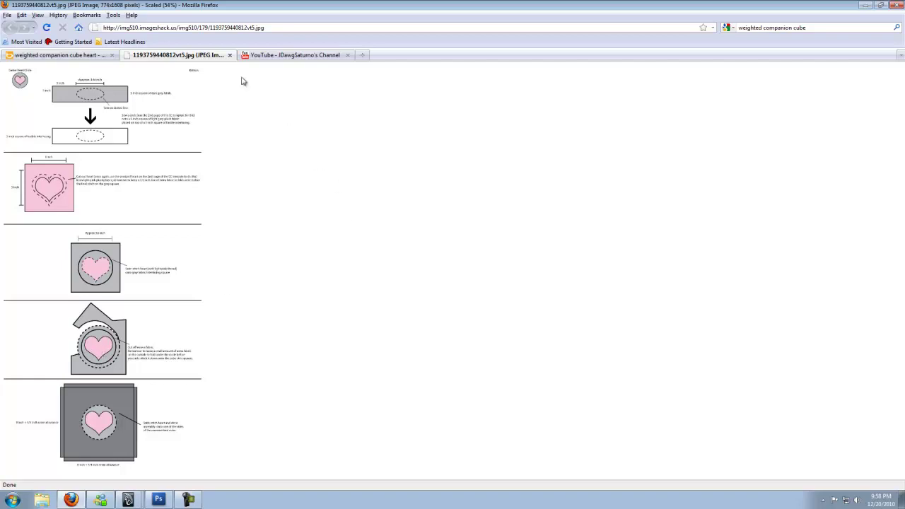
pyautogui.click(230, 55)
pyautogui.press('BackSpace')
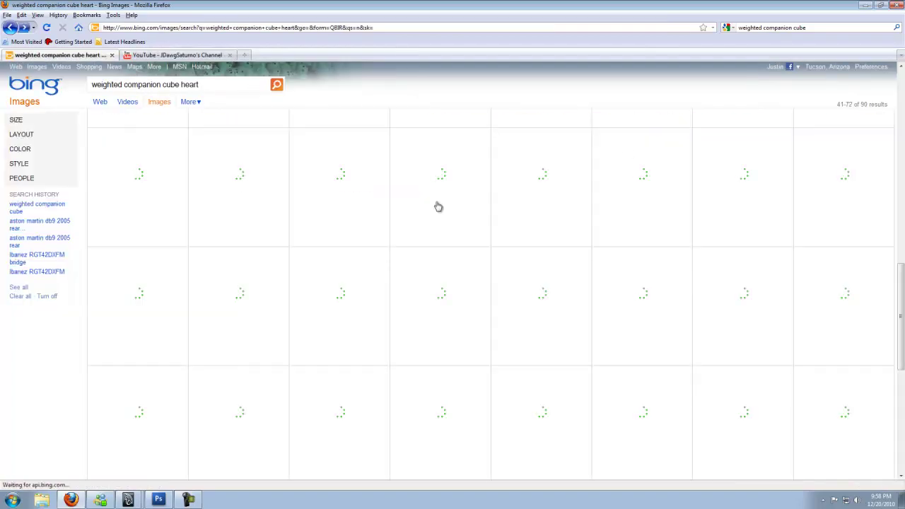
# Back in Maya, create a default 1×1×1 polygon cube, pCube1, shown smooth shaded.
pyautogui.click(864, 5)
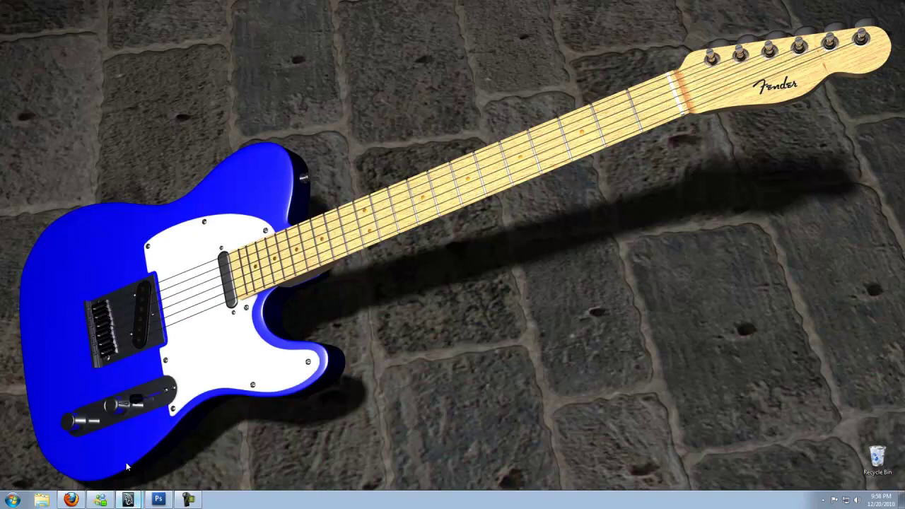
pyautogui.click(129, 499)
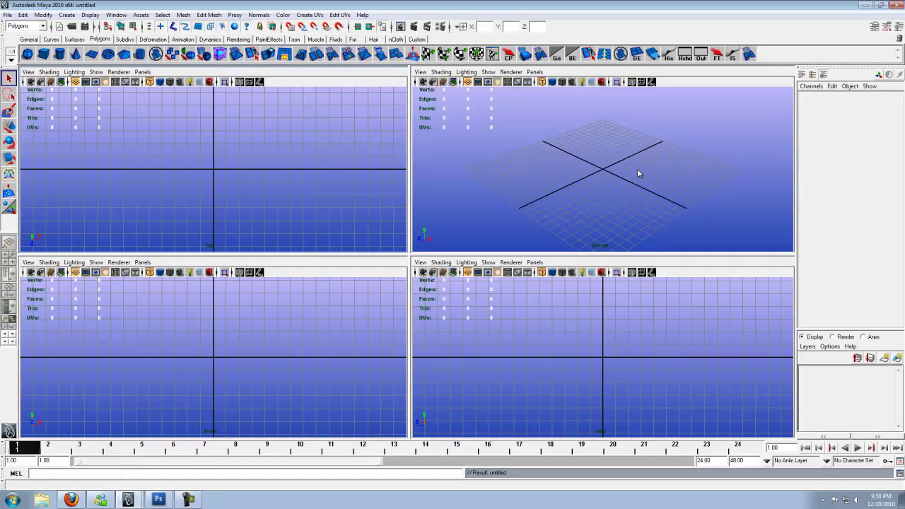
pyautogui.click(68, 14)
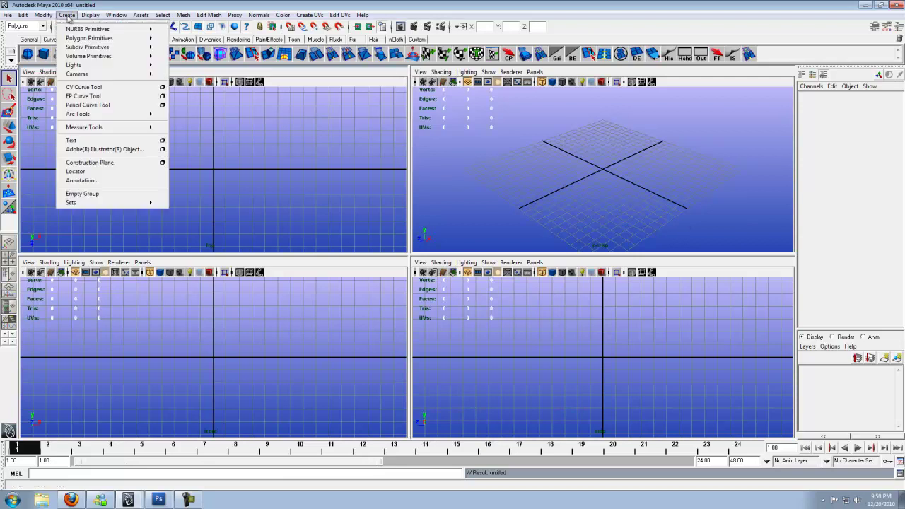
pyautogui.moveTo(120, 39)
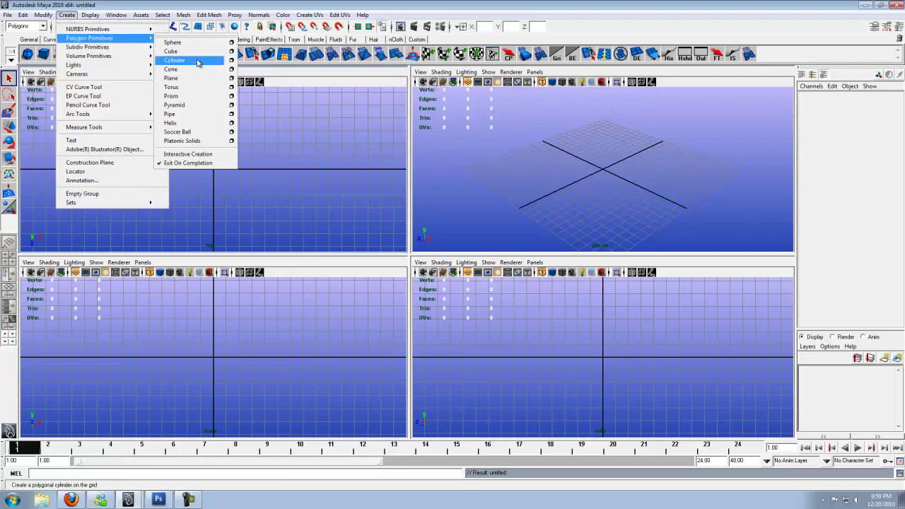
pyautogui.click(231, 52)
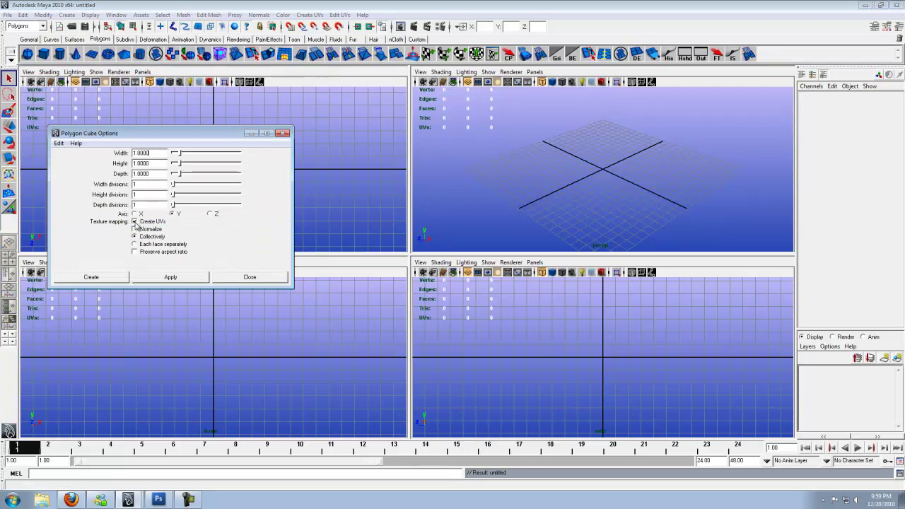
pyautogui.click(115, 279)
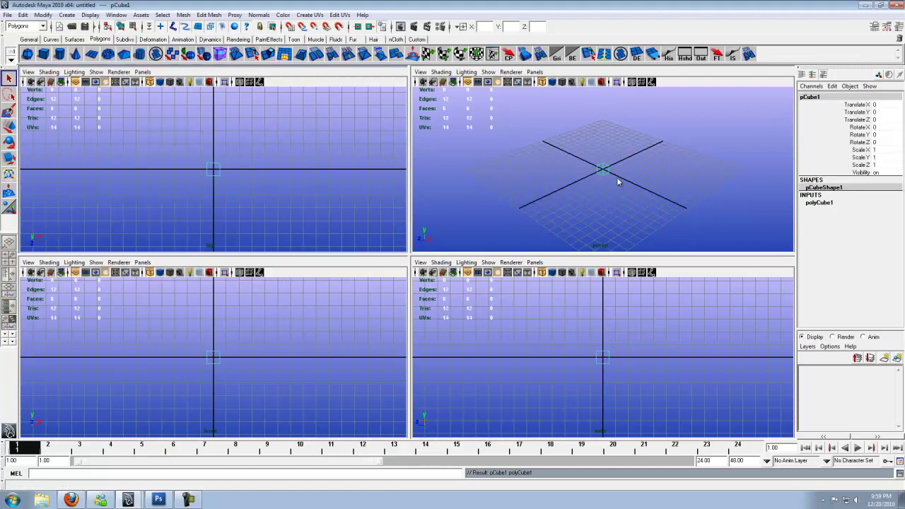
pyautogui.press('5')
pyautogui.press('5')
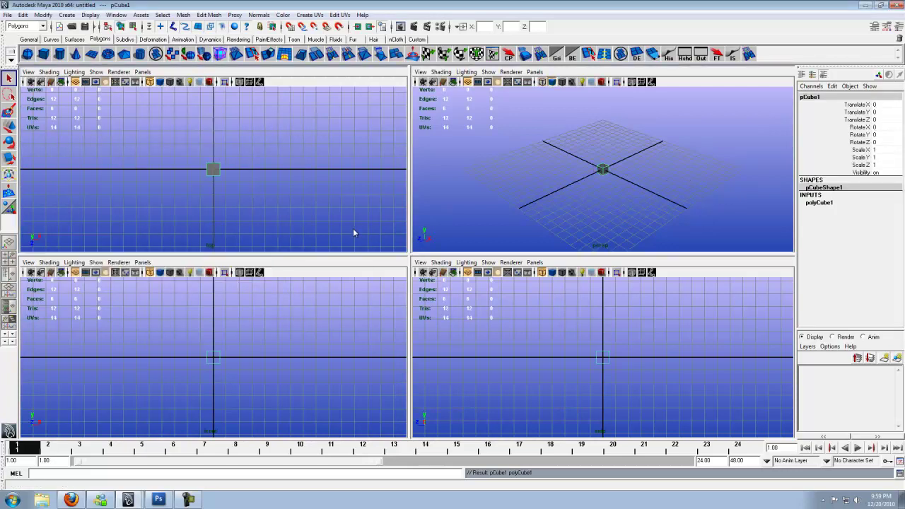
pyautogui.press('5')
pyautogui.press('5')
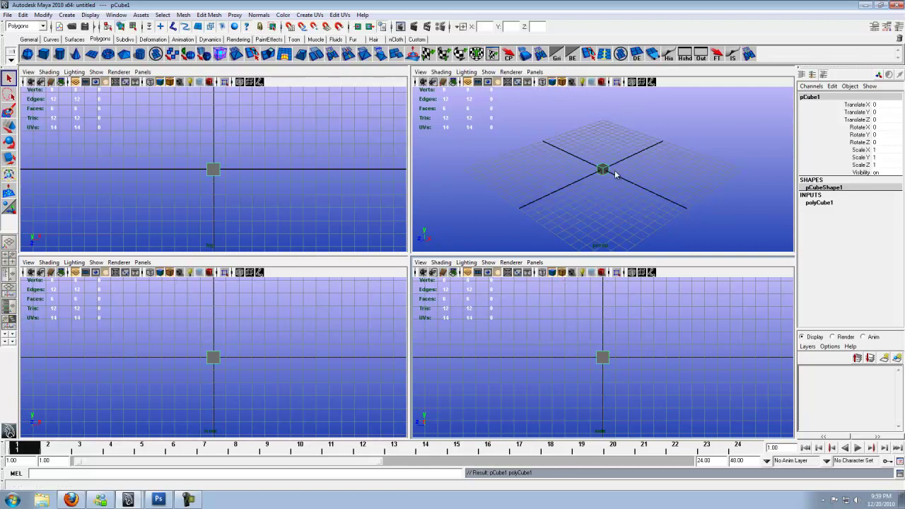
# Set pCube1's width, height and depth to 10 in the Channel Box.
pyautogui.press('space')
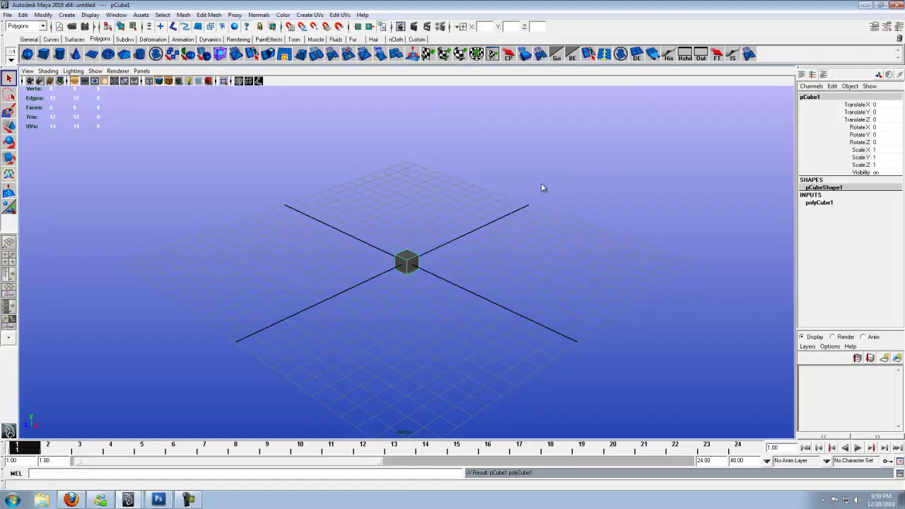
pyautogui.scroll(2, 443, 238)
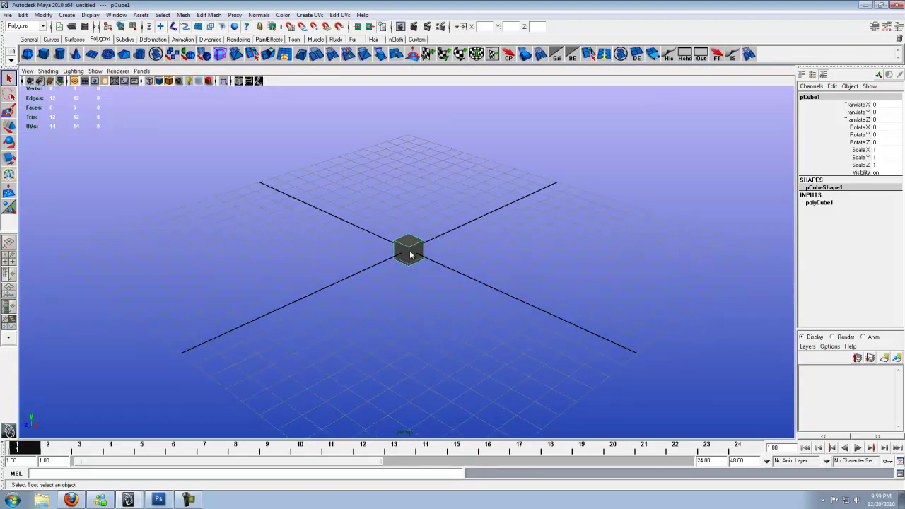
pyautogui.click(827, 203)
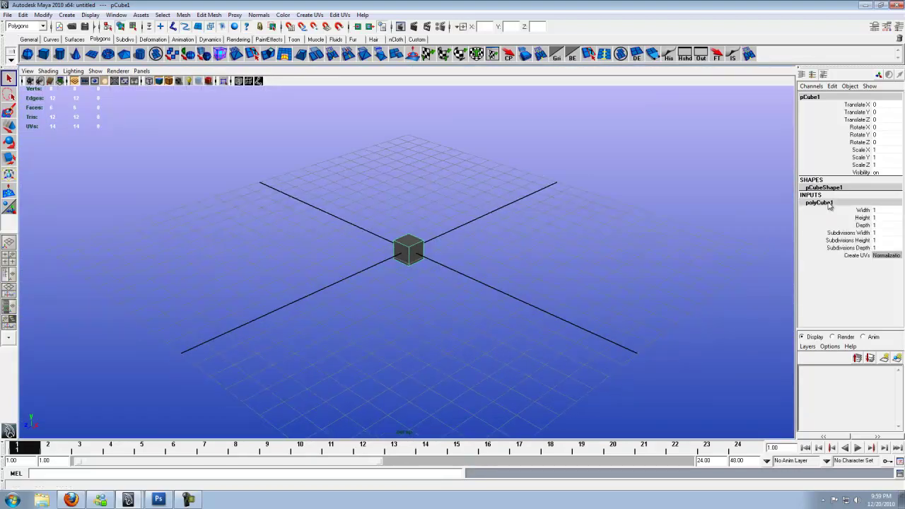
pyautogui.moveTo(883, 210); pyautogui.dragTo(883, 224)
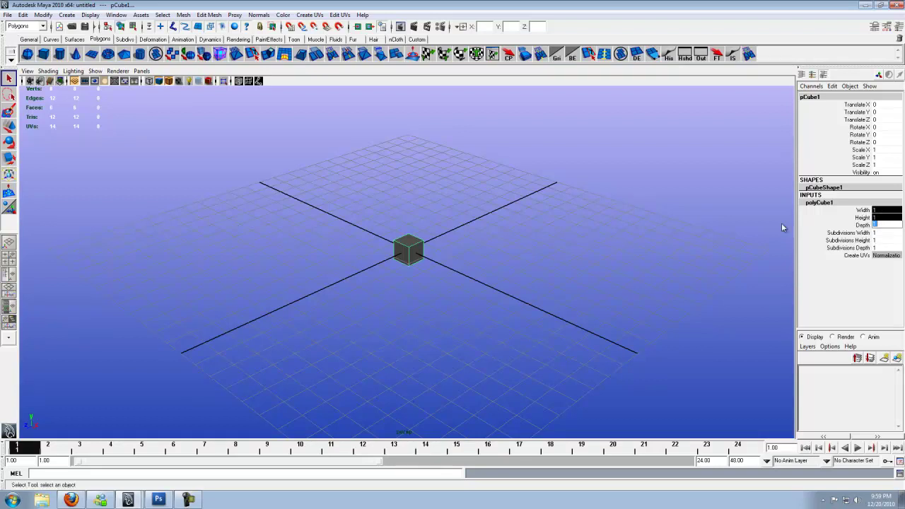
pyautogui.write('10')
pyautogui.press('Return')
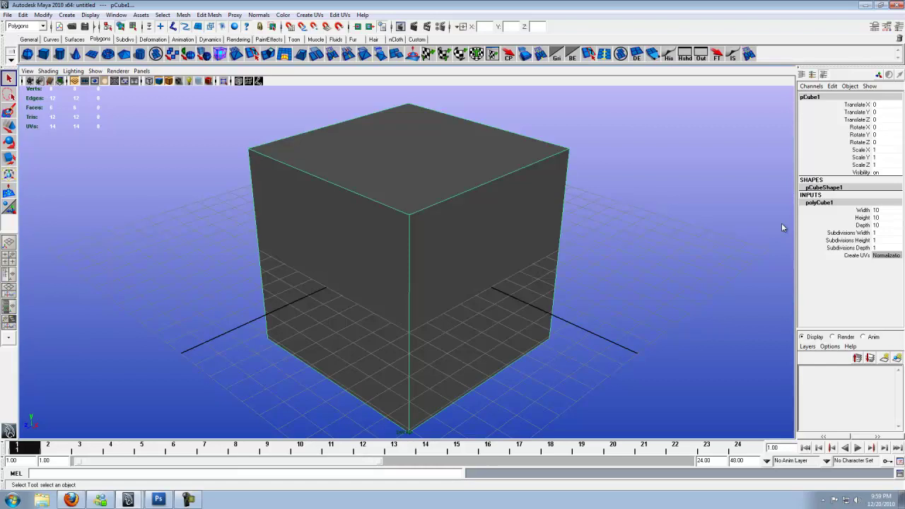
pyautogui.keyDown('alt'); pyautogui.moveTo(397, 246); pyautogui.dragTo(439, 244); pyautogui.keyUp('alt')
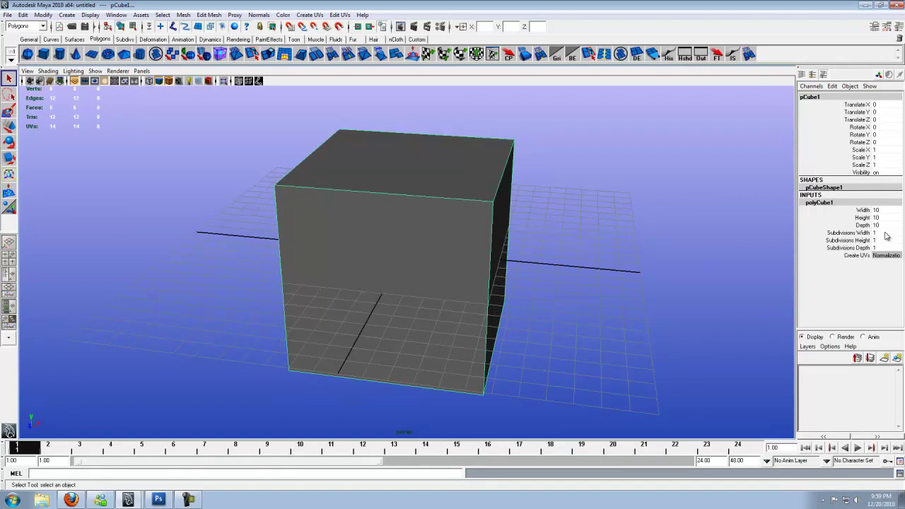
# Give the cube 4 subdivisions in every direction, then add a second polygon cube.
pyautogui.moveTo(886, 234); pyautogui.dragTo(884, 248)
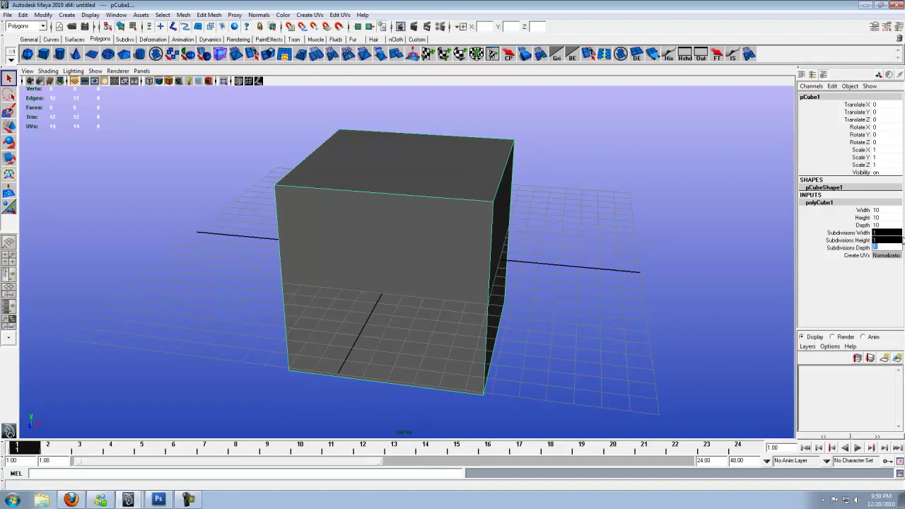
pyautogui.write('4')
pyautogui.press('Return')
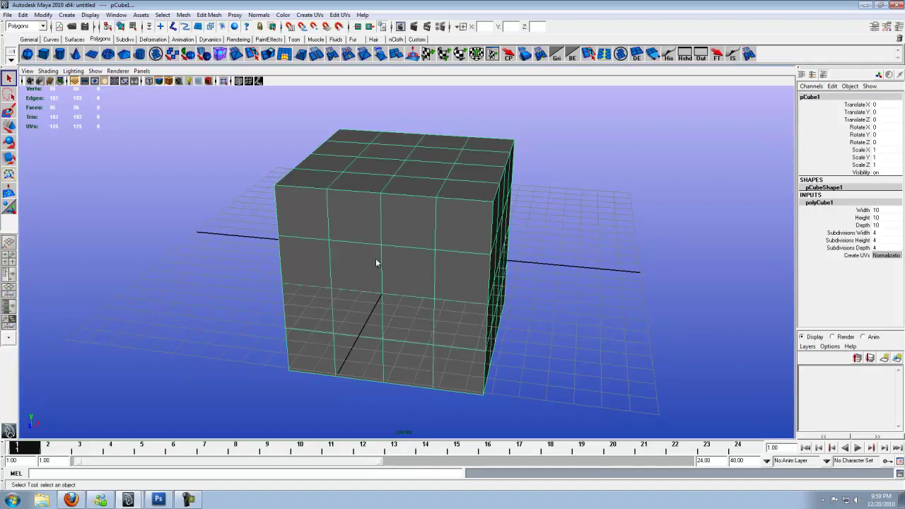
pyautogui.keyDown('alt'); pyautogui.moveTo(389, 253); pyautogui.dragTo(401, 206); pyautogui.keyUp('alt')
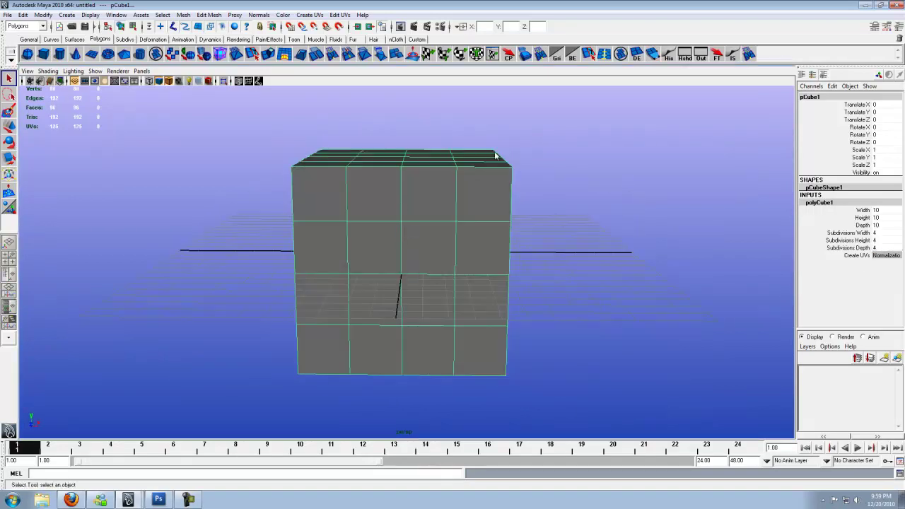
pyautogui.keyDown('alt'); pyautogui.moveTo(438, 286); pyautogui.dragTo(467, 261); pyautogui.keyUp('alt')
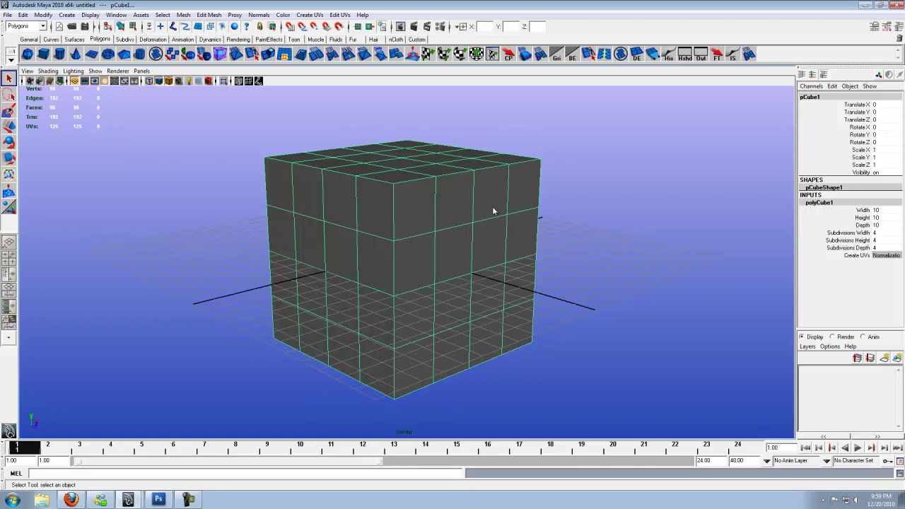
pyautogui.keyDown('alt'); pyautogui.moveTo(493, 210); pyautogui.dragTo(424, 213); pyautogui.keyUp('alt')
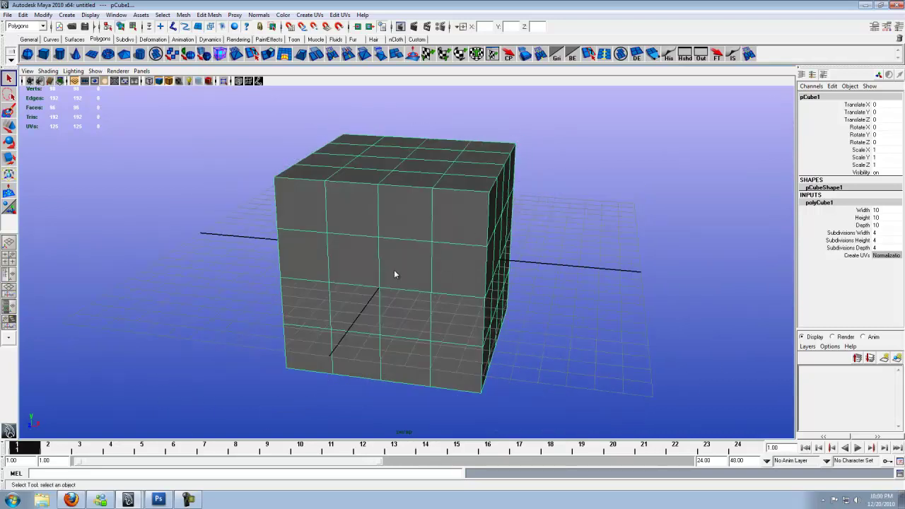
pyautogui.keyDown('alt'); pyautogui.moveTo(393, 269); pyautogui.dragTo(358, 246); pyautogui.keyUp('alt')
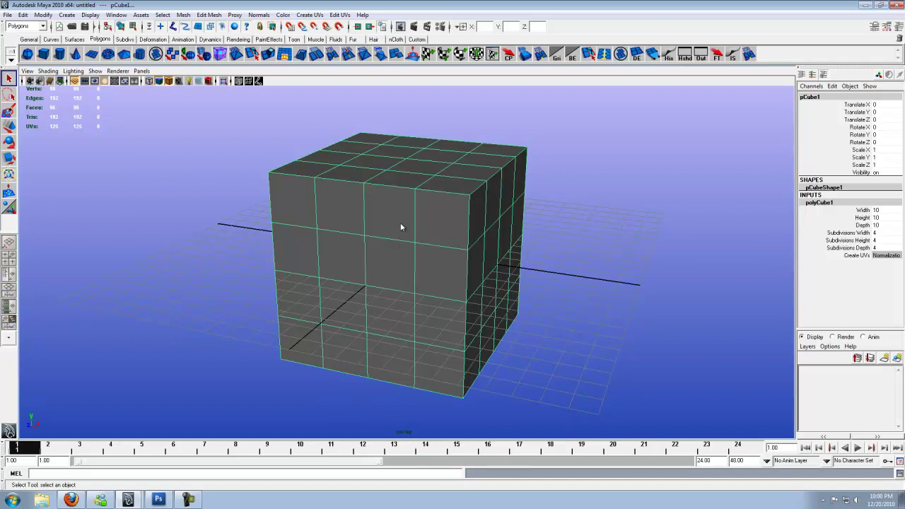
pyautogui.keyDown('alt'); pyautogui.moveTo(385, 261); pyautogui.dragTo(389, 264); pyautogui.keyUp('alt')
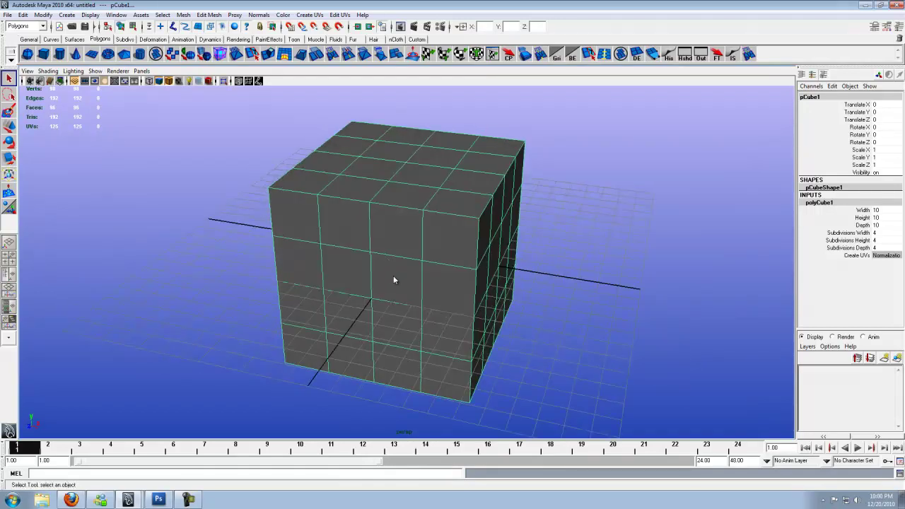
pyautogui.click(43, 54)
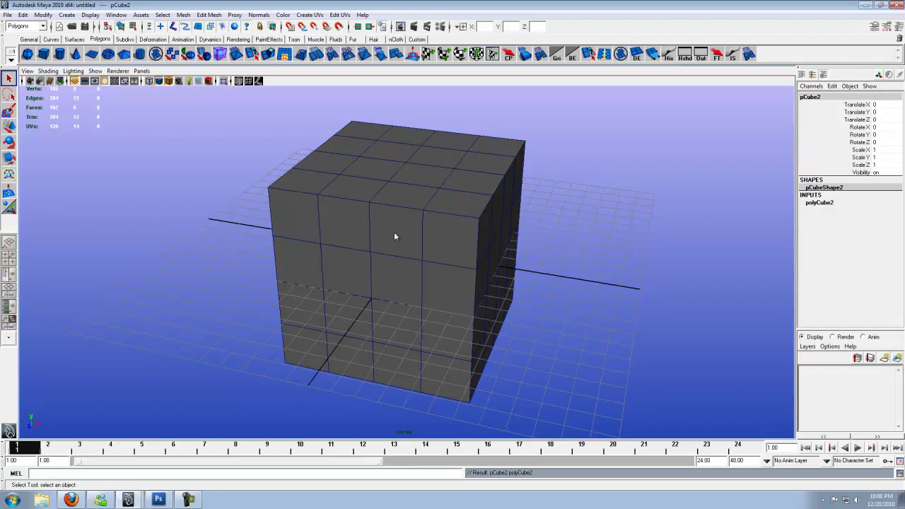
# Set the second cube's width, height and depth to 2.
pyautogui.press('w')
pyautogui.keyDown('alt'); pyautogui.moveTo(346, 259); pyautogui.dragTo(437, 277); pyautogui.keyUp('alt')
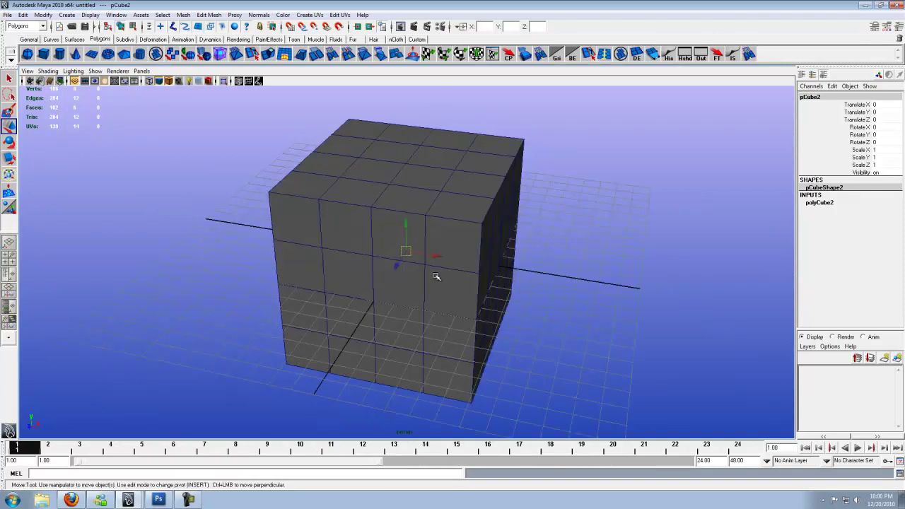
pyautogui.click(819, 203)
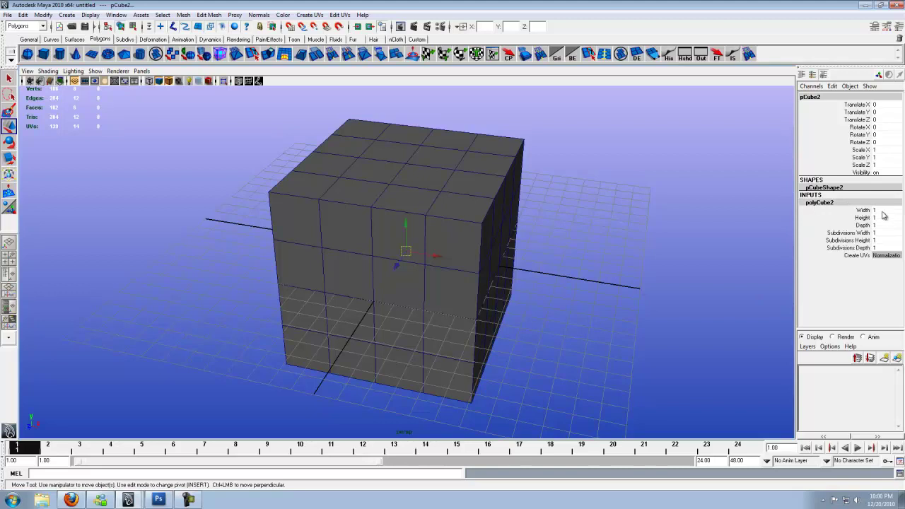
pyautogui.moveTo(883, 212); pyautogui.dragTo(878, 225)
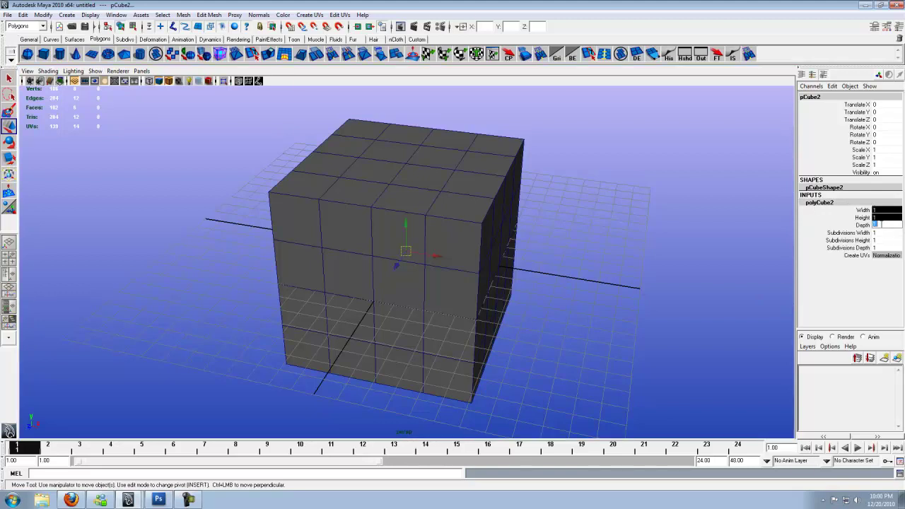
pyautogui.write('2')
pyautogui.press('Return')
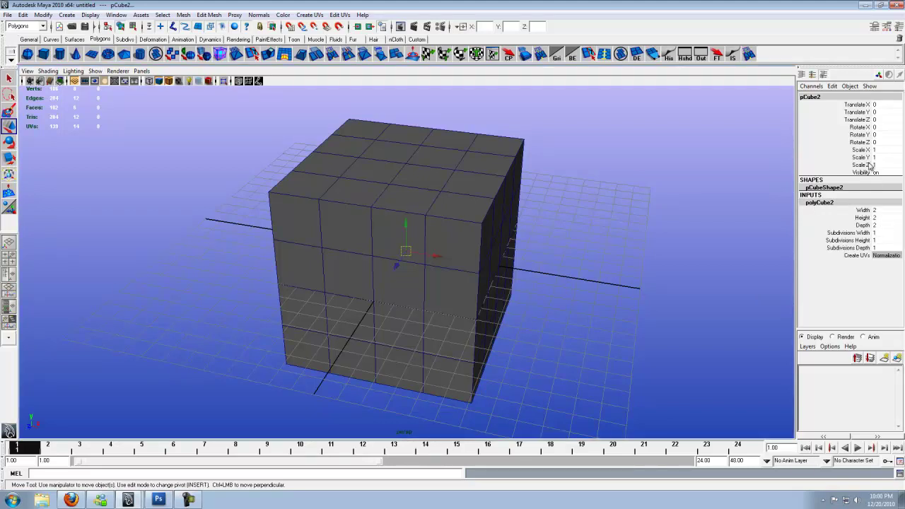
# Move pCube2 to 2.6 on X, Y and Z and scale it uniformly by 2.522.
pyautogui.moveTo(877, 106); pyautogui.dragTo(880, 120)
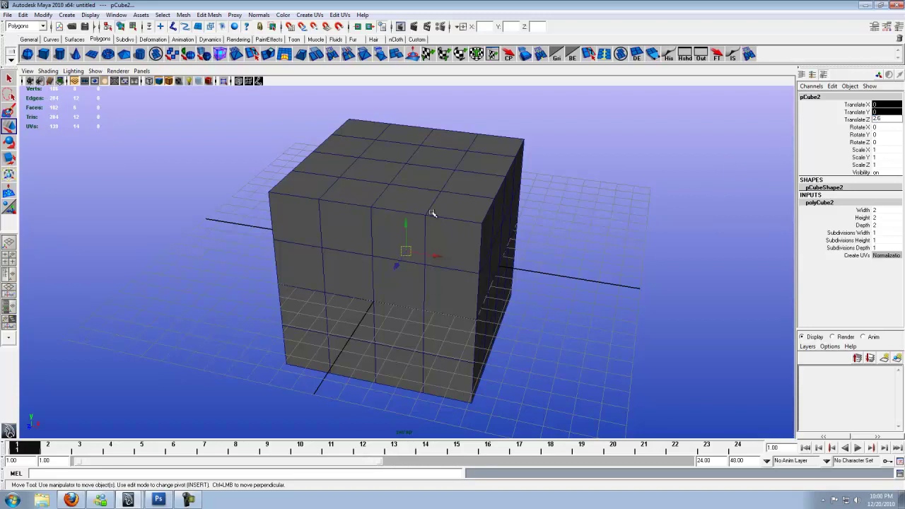
pyautogui.press('Return')
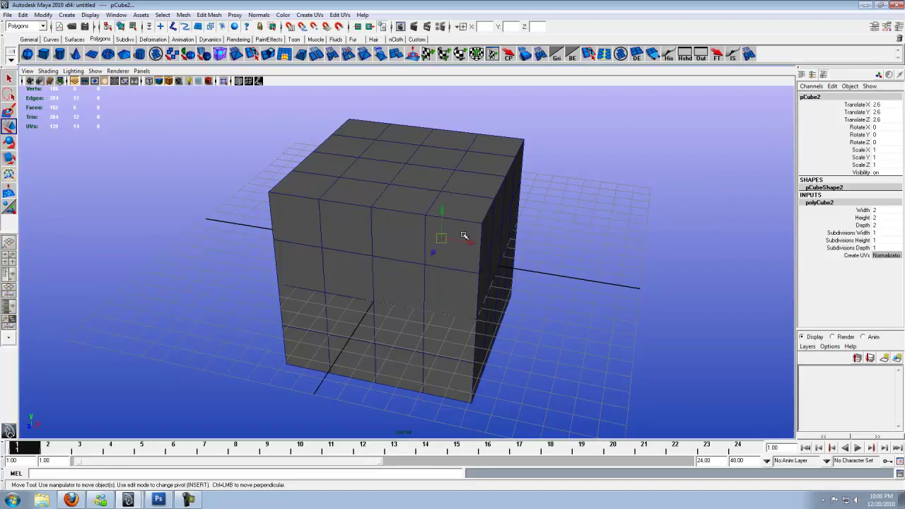
pyautogui.press('f')
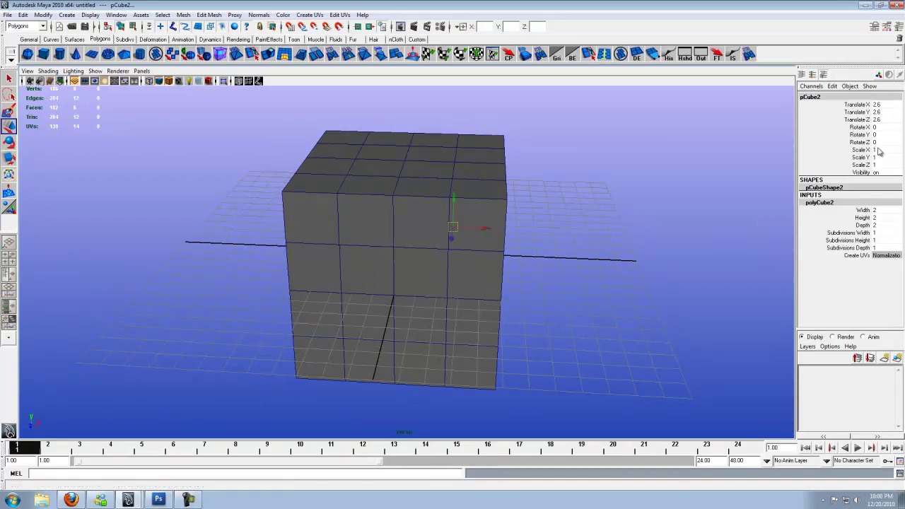
pyautogui.moveTo(879, 153); pyautogui.dragTo(880, 164)
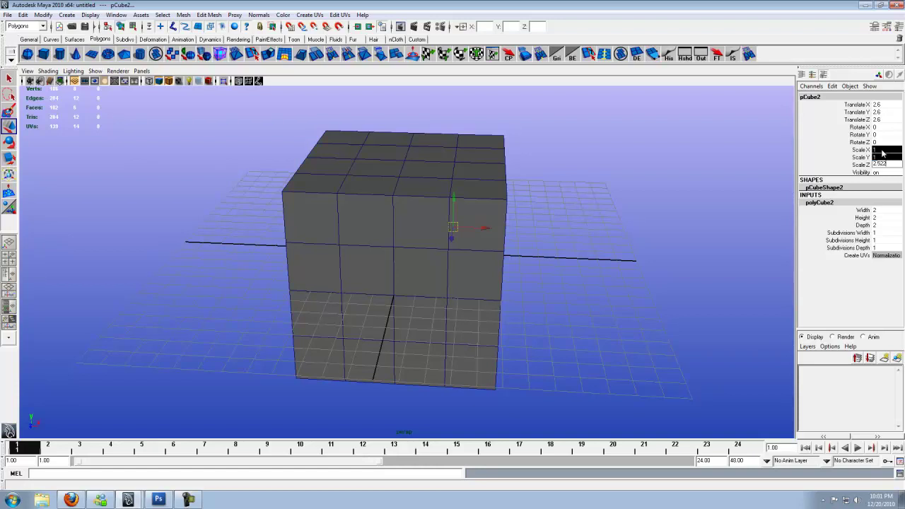
pyautogui.press('Return')
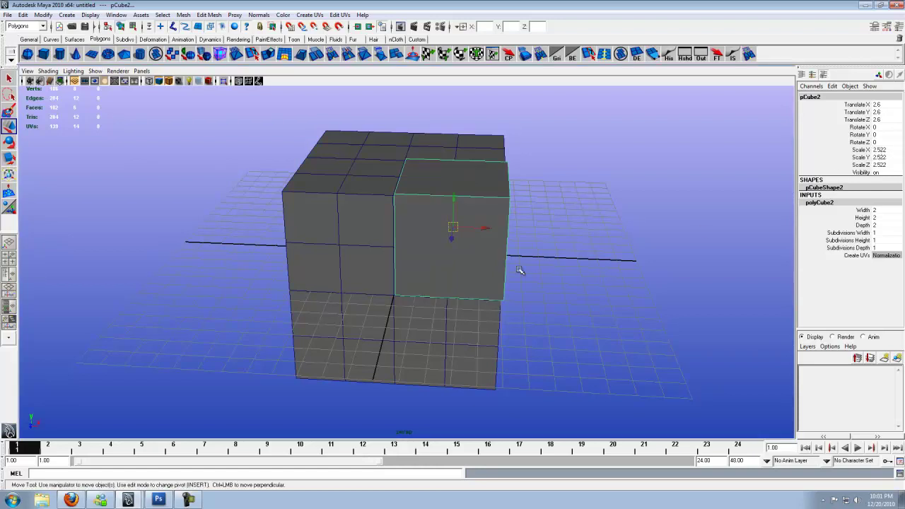
# Check the corner cube's placement in the front and perspective views.
pyautogui.keyDown('alt'); pyautogui.moveTo(403, 246); pyautogui.dragTo(426, 241); pyautogui.keyUp('alt')
pyautogui.press('space')
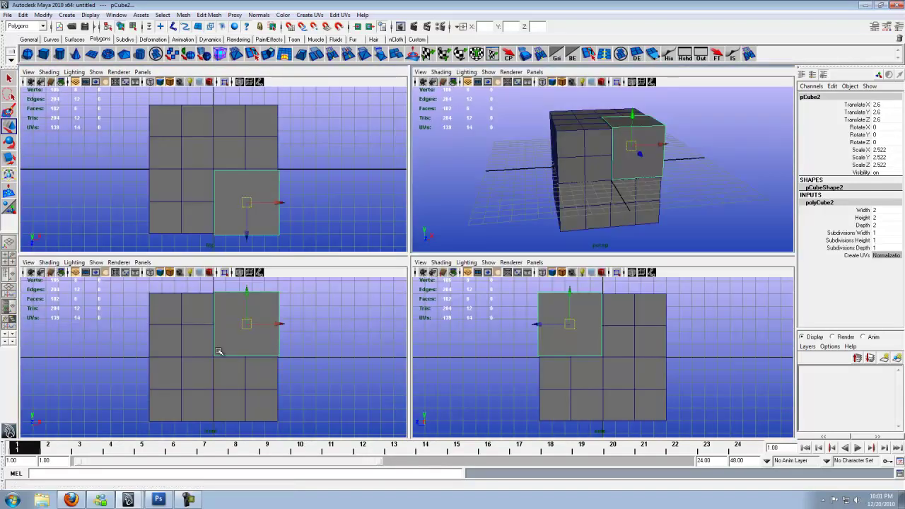
pyautogui.press('space')
pyautogui.scroll(1, 427, 312)
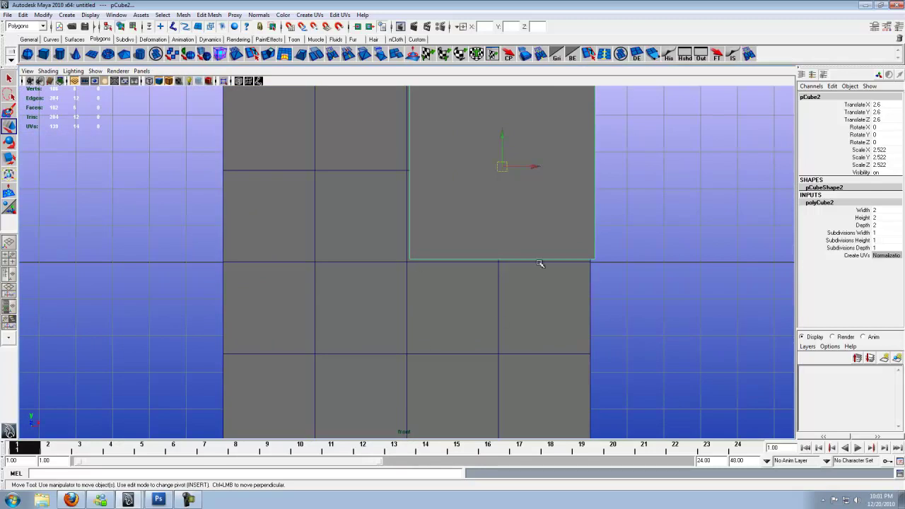
pyautogui.press('space')
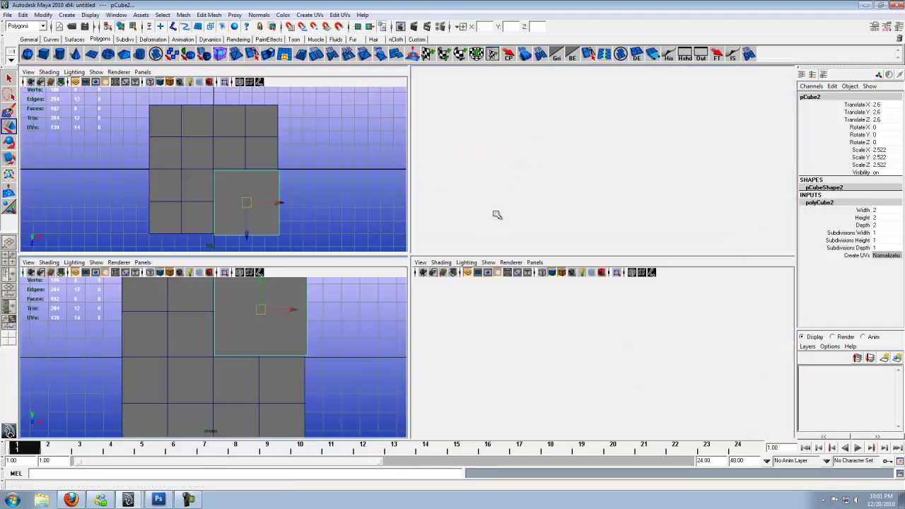
pyautogui.press('space')
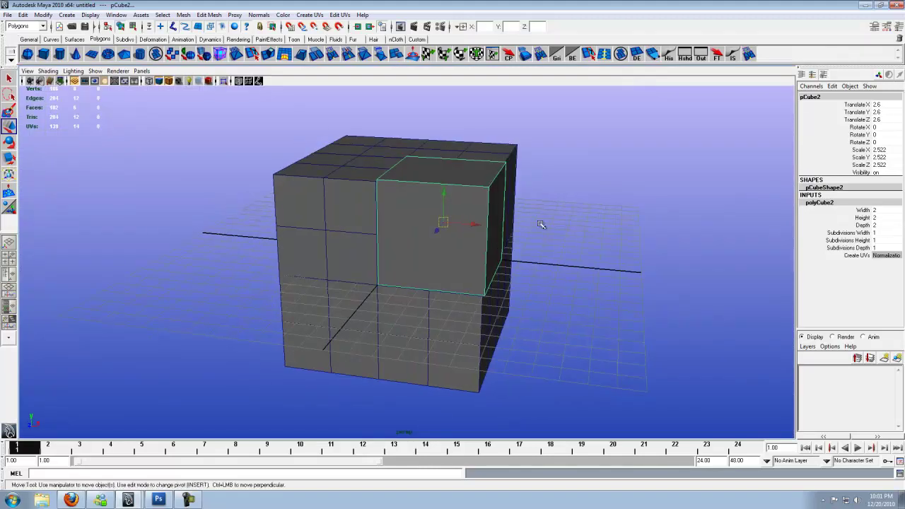
pyautogui.scroll(5, 506, 263)
pyautogui.keyDown('alt'); pyautogui.moveTo(506, 263); pyautogui.dragTo(464, 261); pyautogui.keyUp('alt')
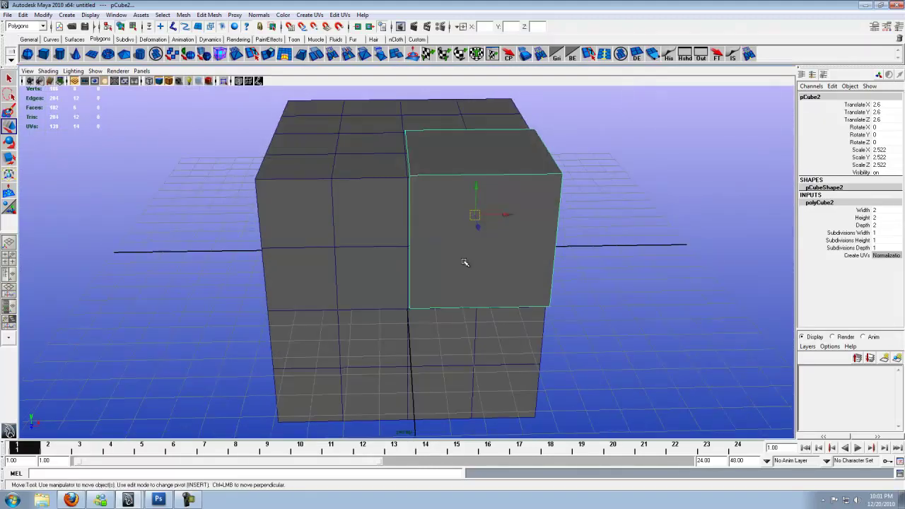
# Duplicate pCube2 and move the copy, pCube3, to 3.6 on X, Y and Z.
pyautogui.keyDown('alt'); pyautogui.moveTo(545, 245); pyautogui.dragTo(453, 240); pyautogui.keyUp('alt')
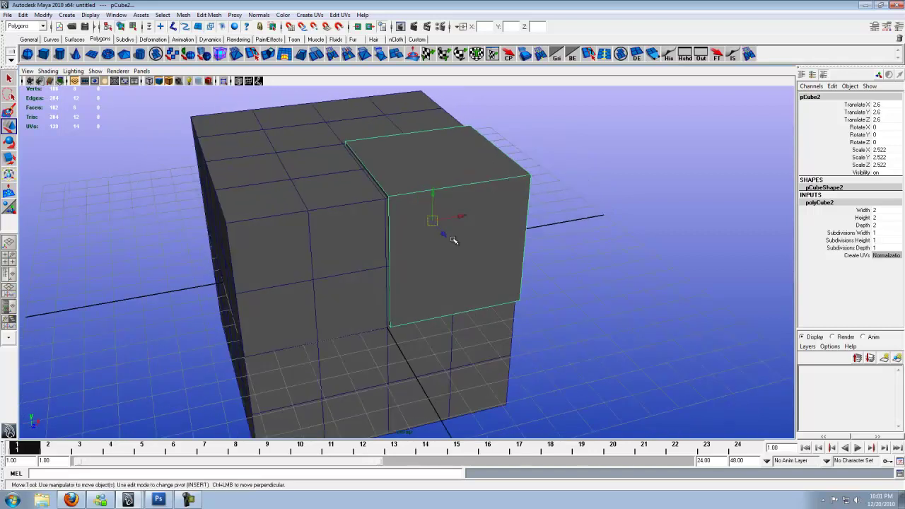
pyautogui.hotkey('ctrl', 'd')
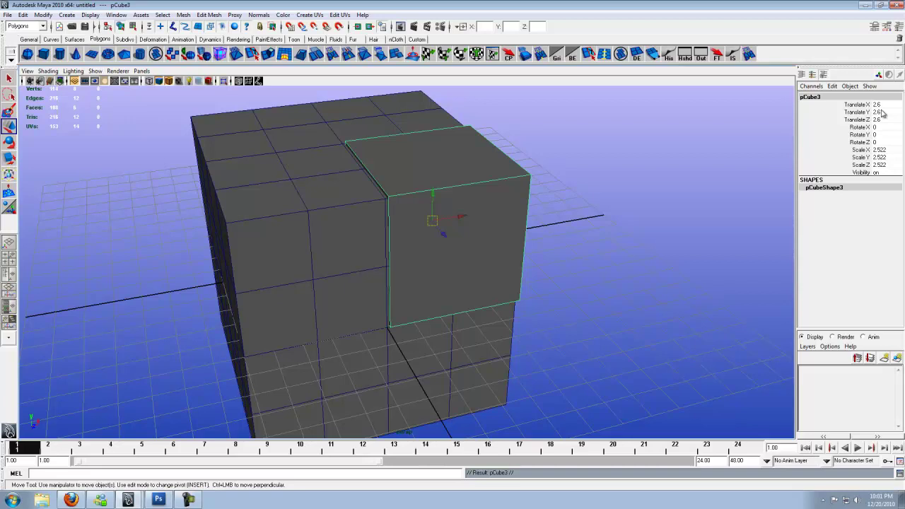
pyautogui.moveTo(884, 104); pyautogui.dragTo(884, 118)
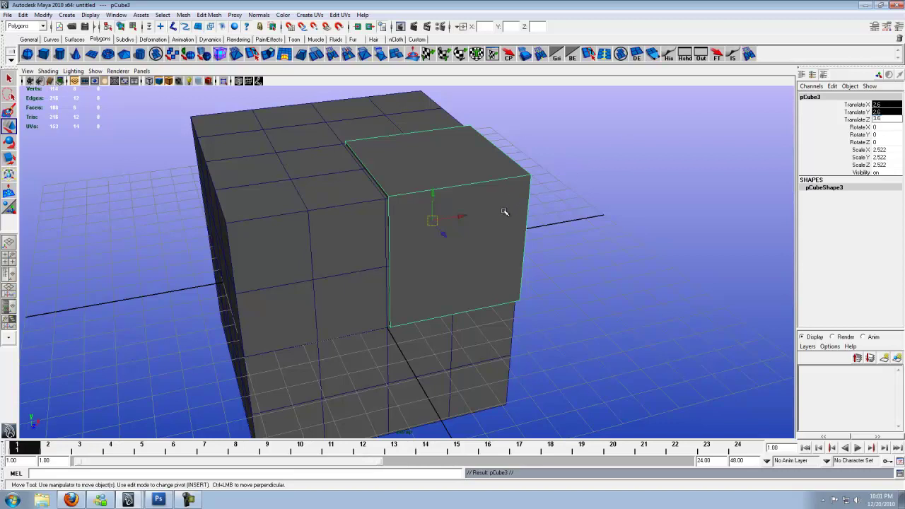
pyautogui.press('Return')
pyautogui.moveTo(434, 252)
pyautogui.keyDown('alt'); pyautogui.mouseDown()
pyautogui.moveTo(492, 247)
pyautogui.moveTo(318, 234)
pyautogui.moveTo(335, 249)
pyautogui.moveTo(471, 252)
pyautogui.moveTo(416, 245)
pyautogui.moveTo(439, 245)
pyautogui.mouseUp(); pyautogui.keyUp('alt')
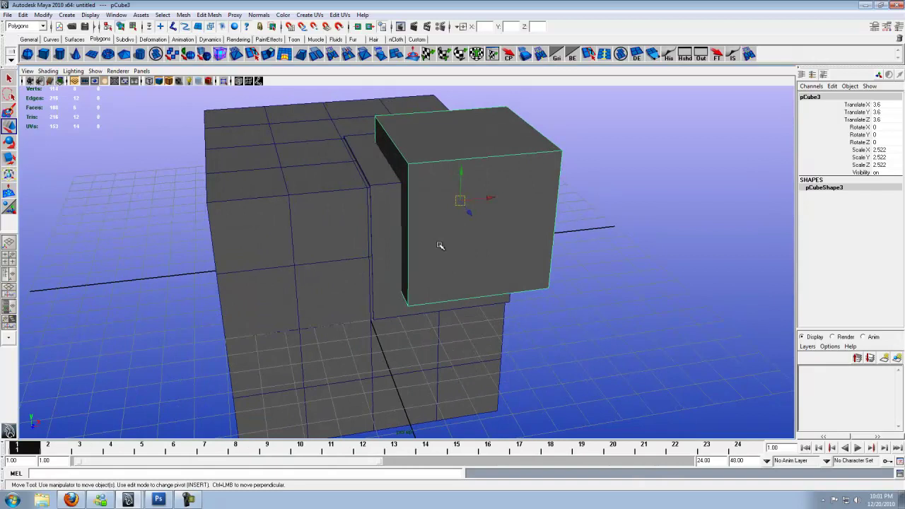
# Bevel pCube3 and reduce the polyBevel1 offset from 0.5 to 0.2.
pyautogui.click(208, 15)
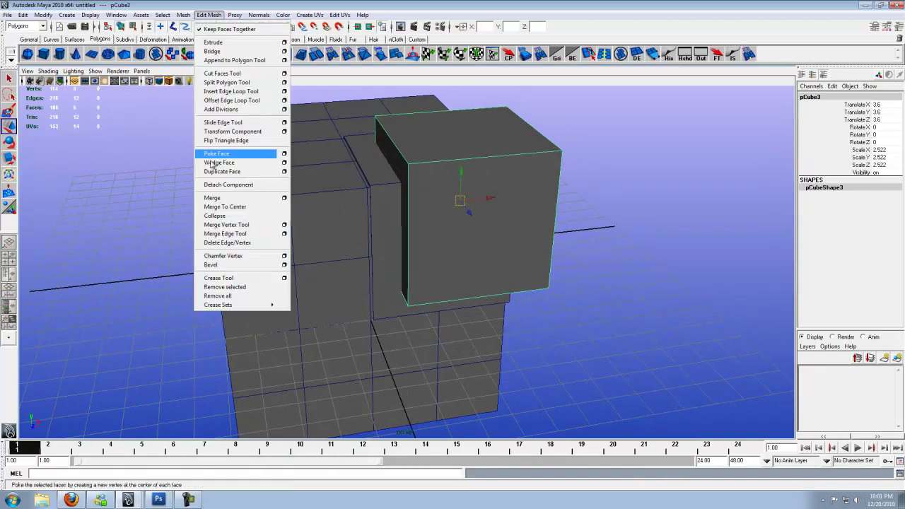
pyautogui.click(216, 265)
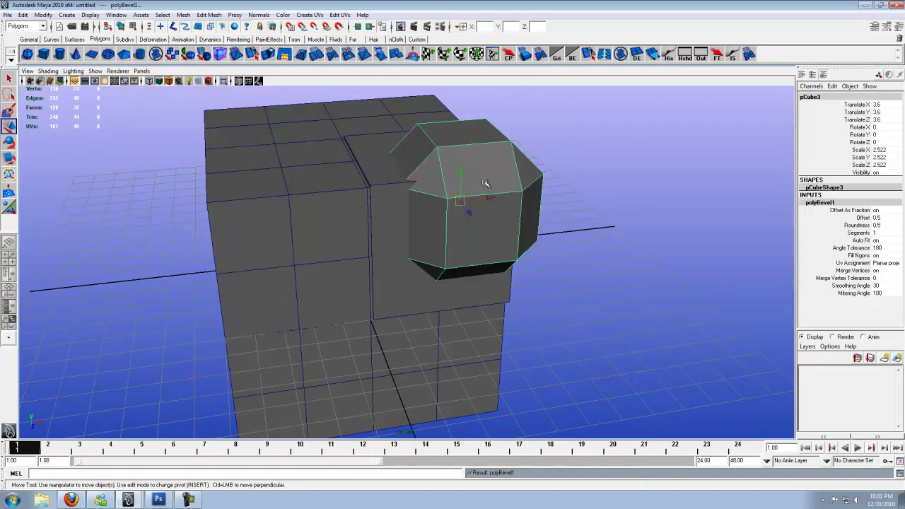
pyautogui.keyDown('alt'); pyautogui.moveTo(485, 183); pyautogui.dragTo(563, 208); pyautogui.keyUp('alt')
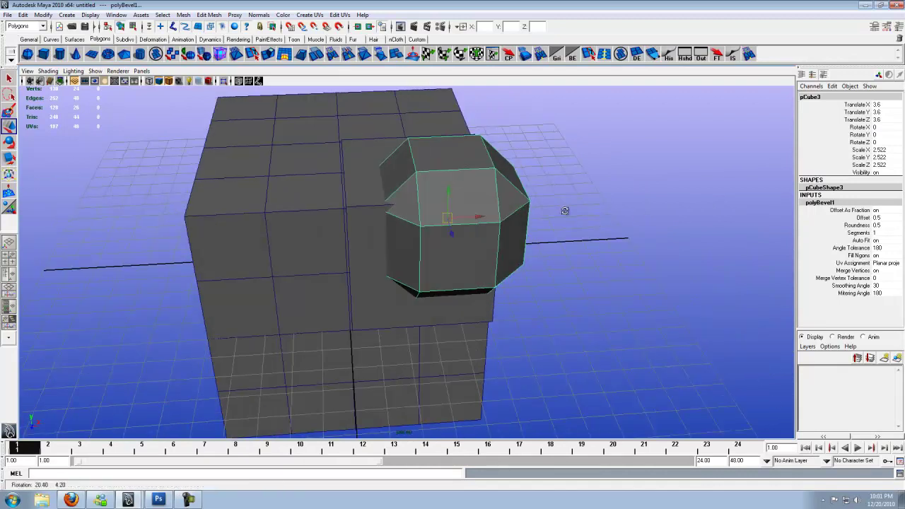
pyautogui.doubleClick(878, 217)
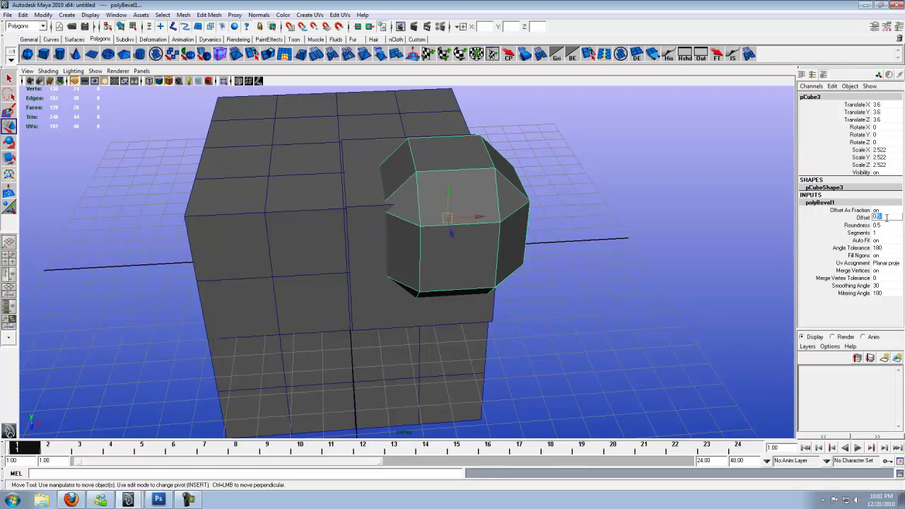
pyautogui.press('Return')
pyautogui.keyDown('alt'); pyautogui.moveTo(484, 259); pyautogui.dragTo(456, 251); pyautogui.keyUp('alt')
pyautogui.keyDown('alt'); pyautogui.moveTo(467, 191); pyautogui.dragTo(448, 192); pyautogui.keyUp('alt')
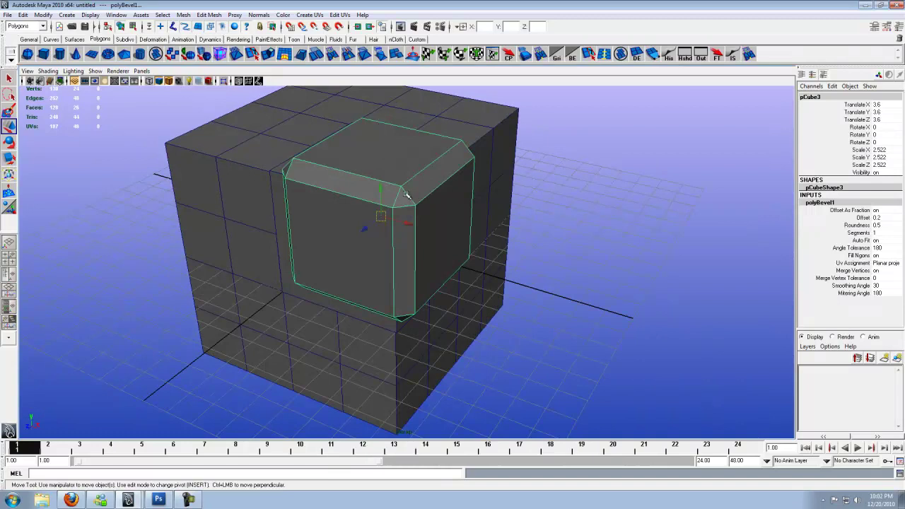
pyautogui.click(70, 500)
pyautogui.scroll(10, 540, 347)
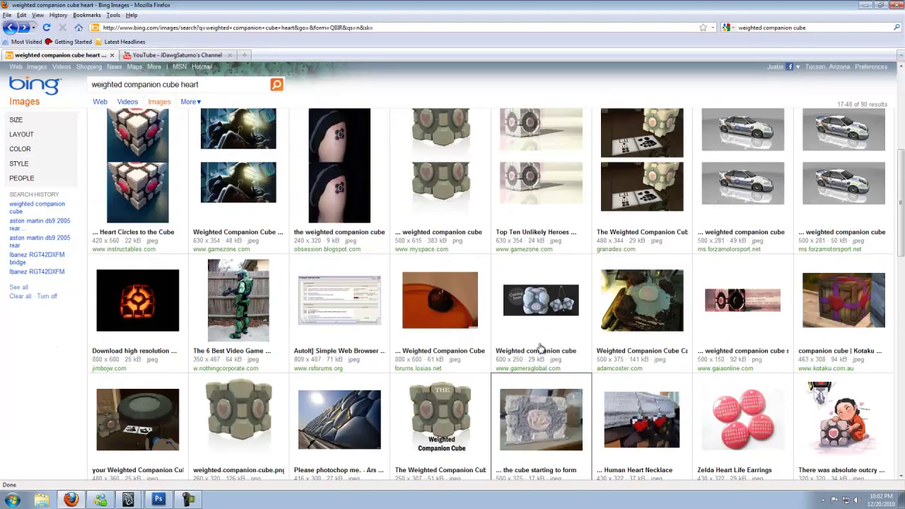
pyautogui.scroll(4, 539, 346)
pyautogui.moveTo(540, 203)
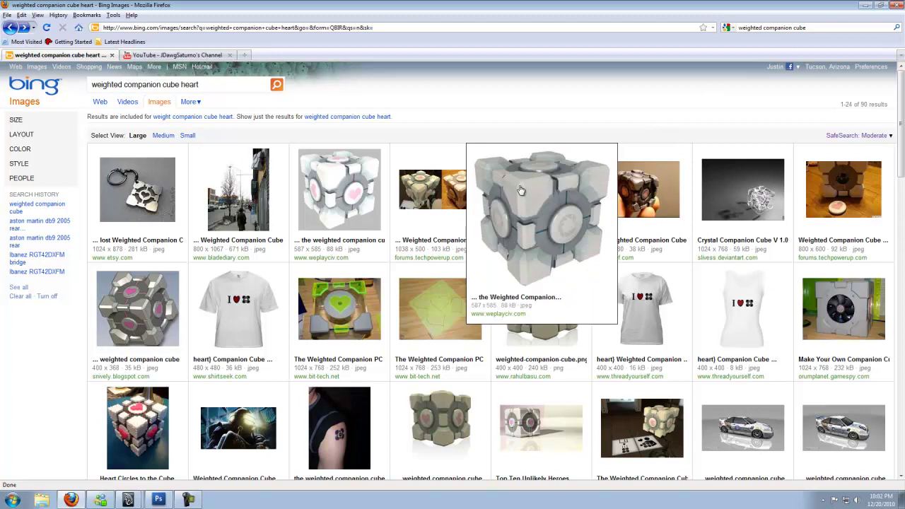
# Back in Maya, create a fourth cube and raise it to Translate Y 5.
pyautogui.hotkey('alt', 'Tab')
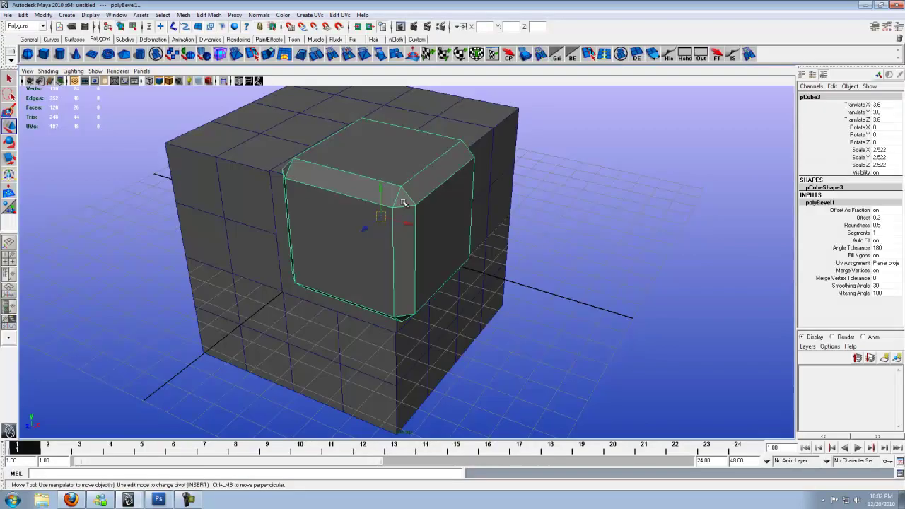
pyautogui.keyDown('alt'); pyautogui.moveTo(402, 202); pyautogui.dragTo(413, 223); pyautogui.keyUp('alt')
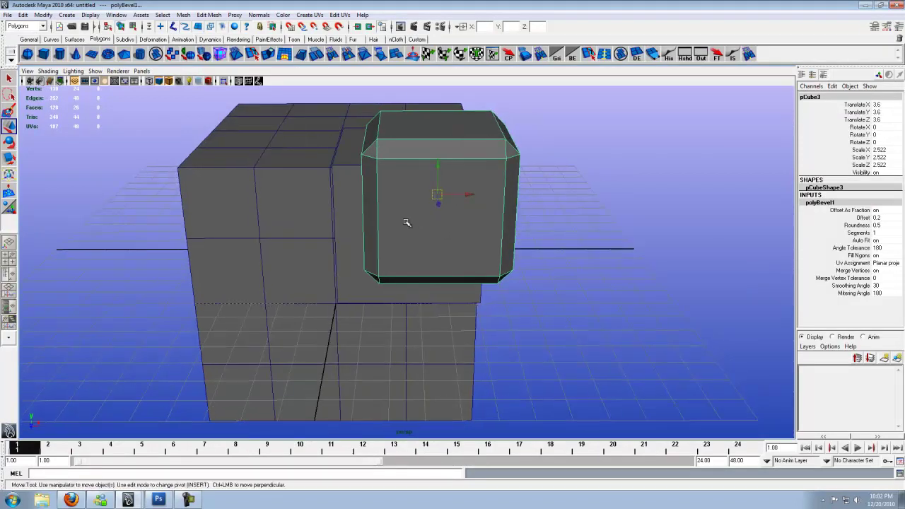
pyautogui.click(45, 54)
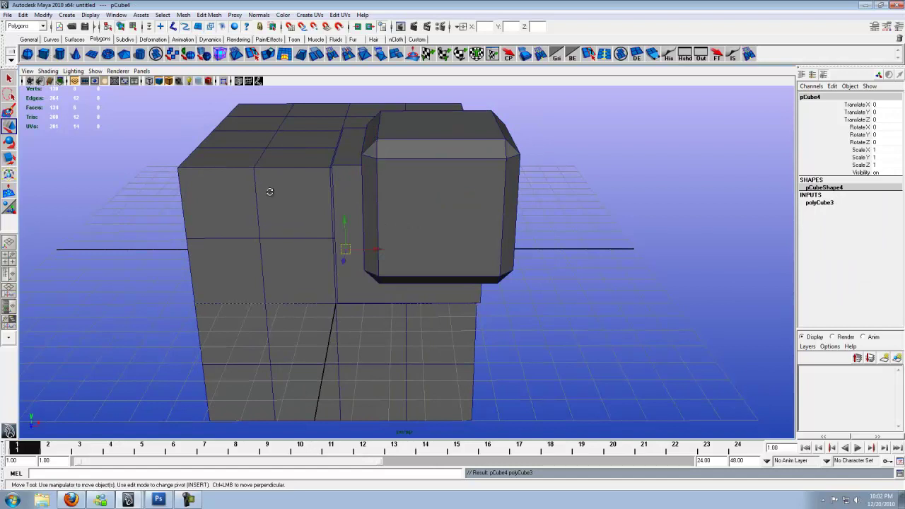
pyautogui.keyDown('alt'); pyautogui.moveTo(270, 193); pyautogui.dragTo(328, 254); pyautogui.keyUp('alt')
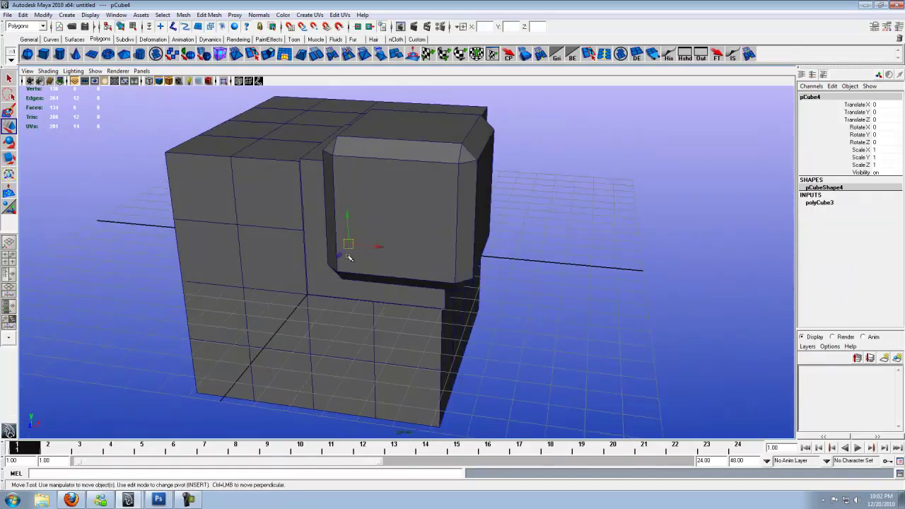
pyautogui.click(882, 117)
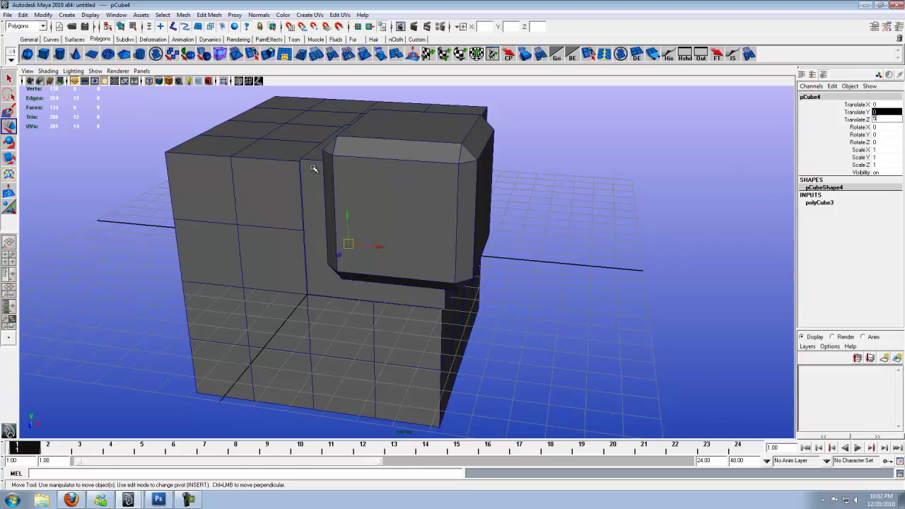
pyautogui.write('5')
pyautogui.press('Return')
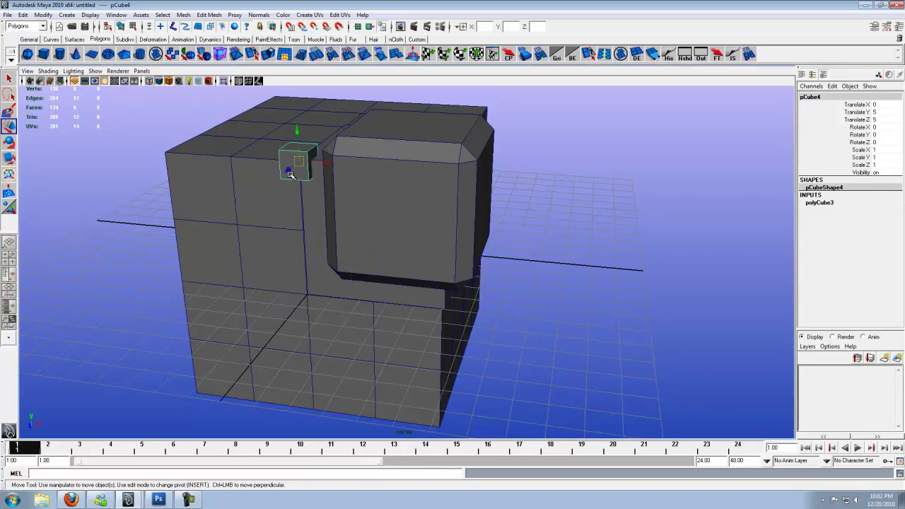
pyautogui.keyDown('alt'); pyautogui.moveTo(290, 174); pyautogui.dragTo(359, 204); pyautogui.keyUp('alt')
# Stretch pCube4 along X to a scale of about 1.888.
pyautogui.press('r')
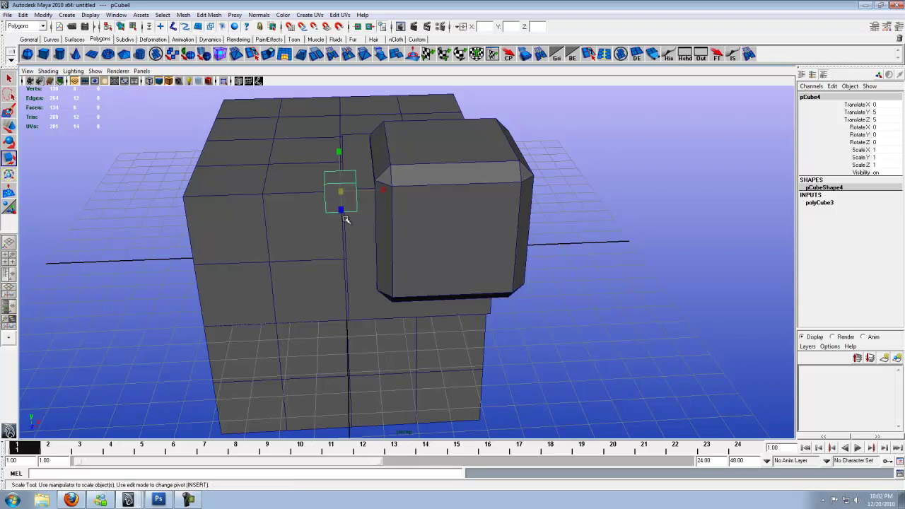
pyautogui.moveTo(384, 191); pyautogui.dragTo(420, 186)
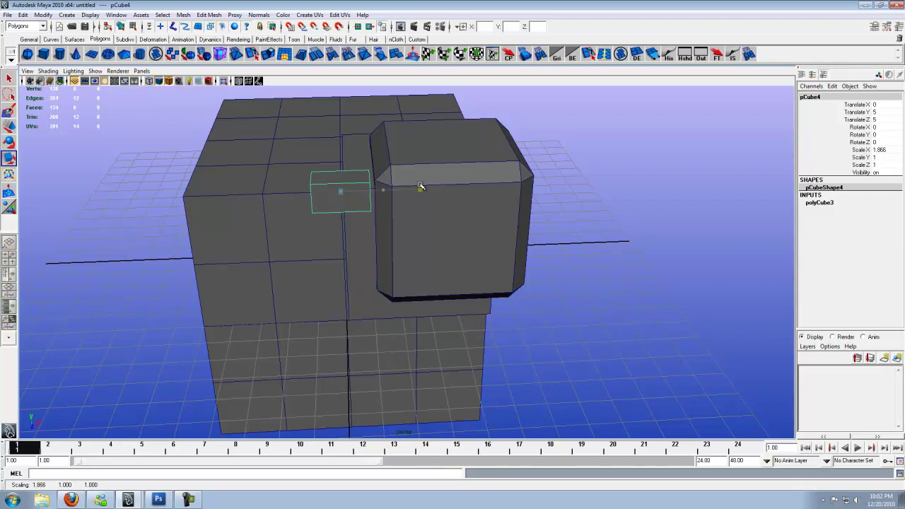
pyautogui.moveTo(420, 185); pyautogui.dragTo(420, 186)
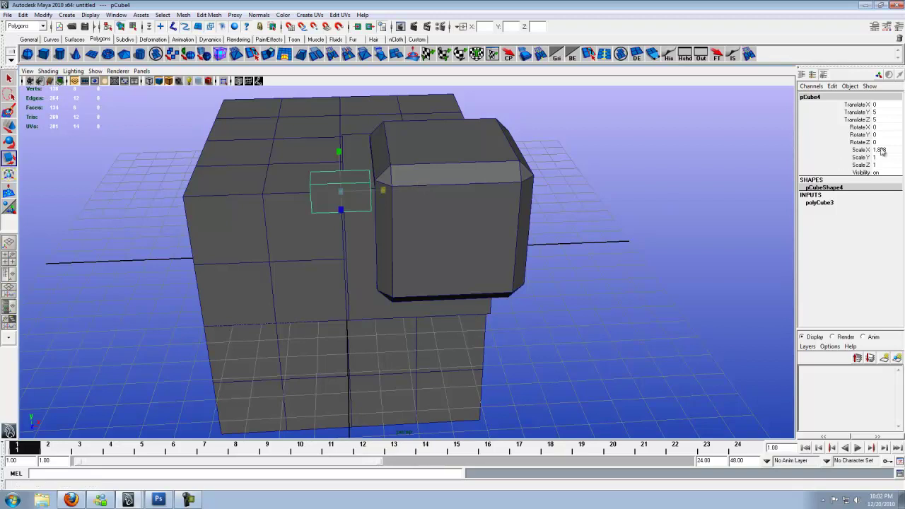
pyautogui.keyDown('alt'); pyautogui.moveTo(436, 230); pyautogui.dragTo(417, 214); pyautogui.keyUp('alt')
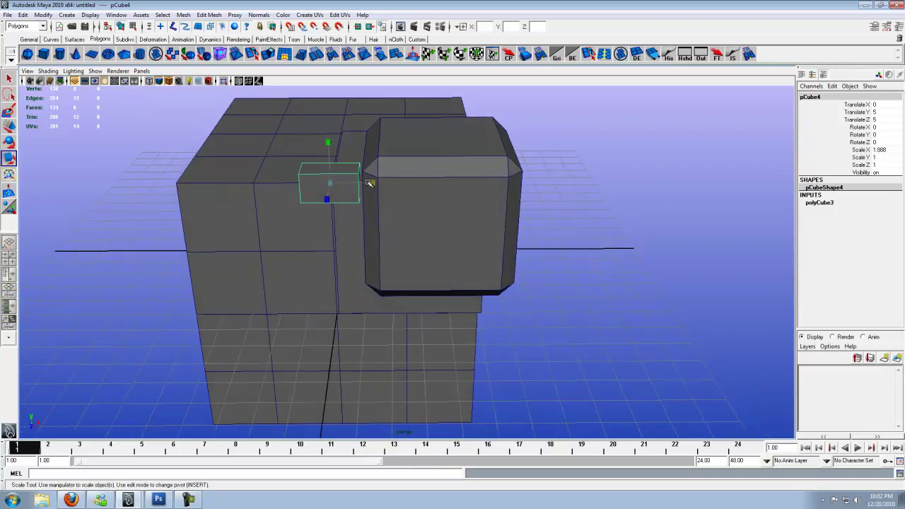
pyautogui.keyDown('alt'); pyautogui.moveTo(349, 188); pyautogui.dragTo(382, 206); pyautogui.keyUp('alt')
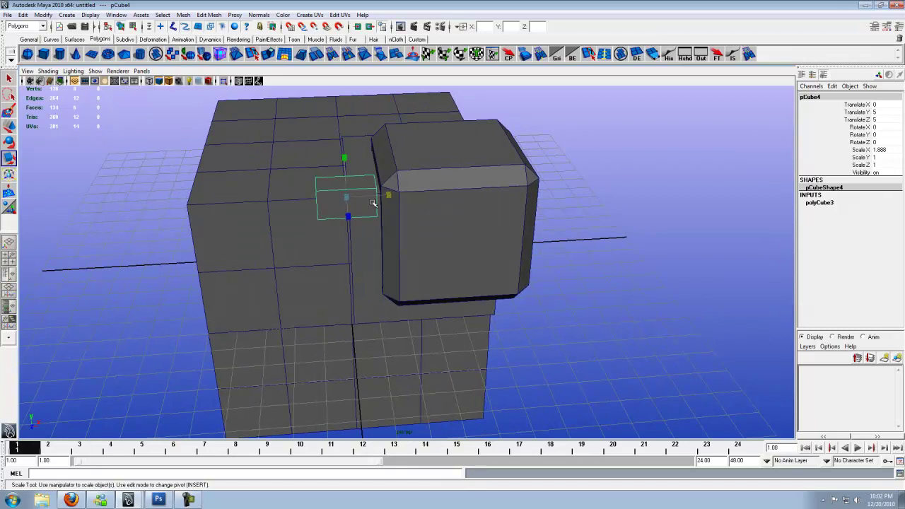
pyautogui.scroll(3, 364, 224)
pyautogui.scroll(-3, 340, 204)
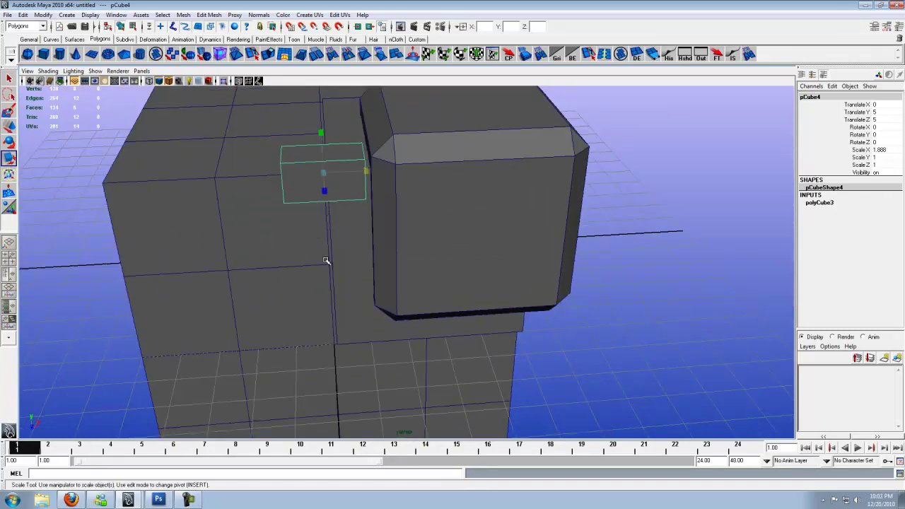
pyautogui.scroll(-2, 333, 246)
pyautogui.keyDown('alt'); pyautogui.moveTo(333, 246); pyautogui.dragTo(363, 222); pyautogui.keyUp('alt')
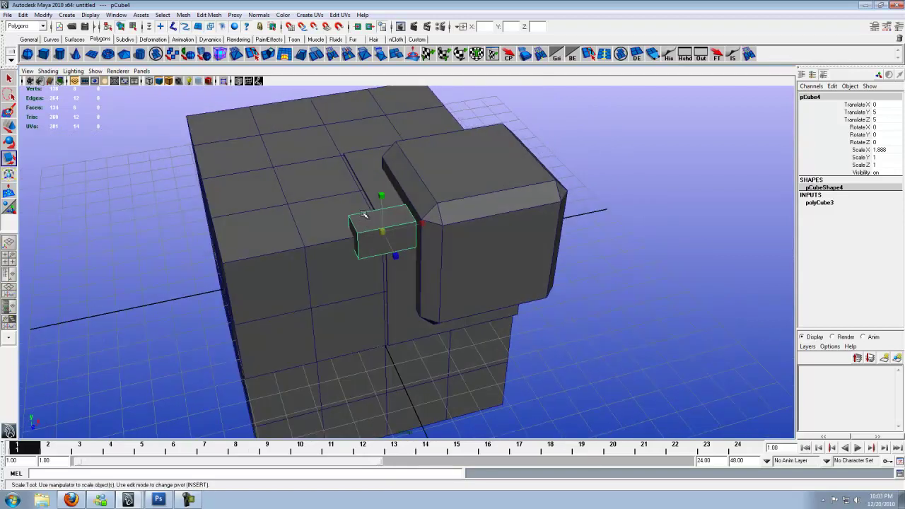
# Select an edge of pCube4, bevel it, and set the polyBevel2 offset to 0.3.
pyautogui.press('F11')
pyautogui.click(371, 231)
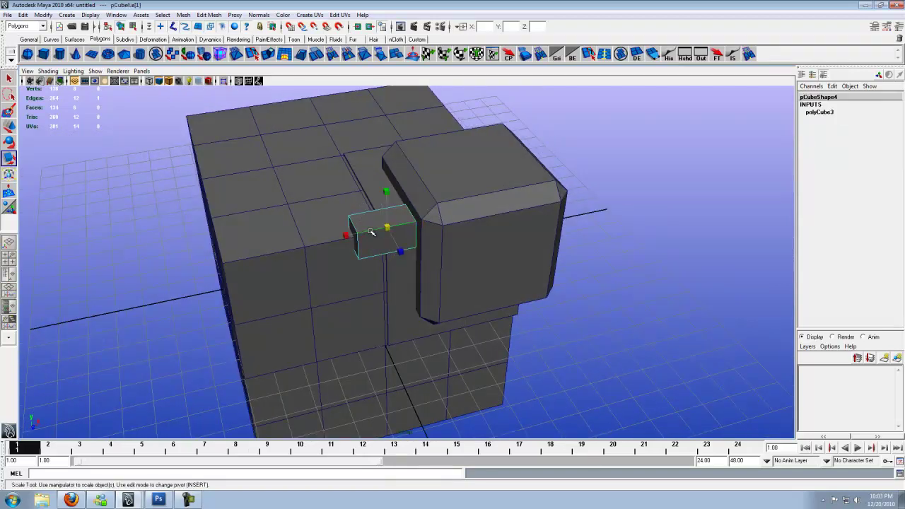
pyautogui.keyDown('alt'); pyautogui.moveTo(367, 235); pyautogui.dragTo(429, 210); pyautogui.keyUp('alt')
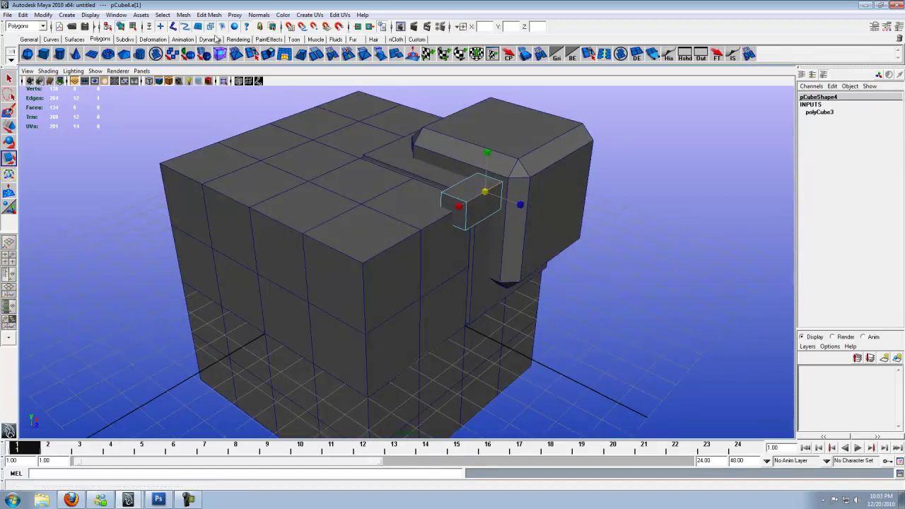
pyautogui.click(209, 15)
pyautogui.click(214, 266)
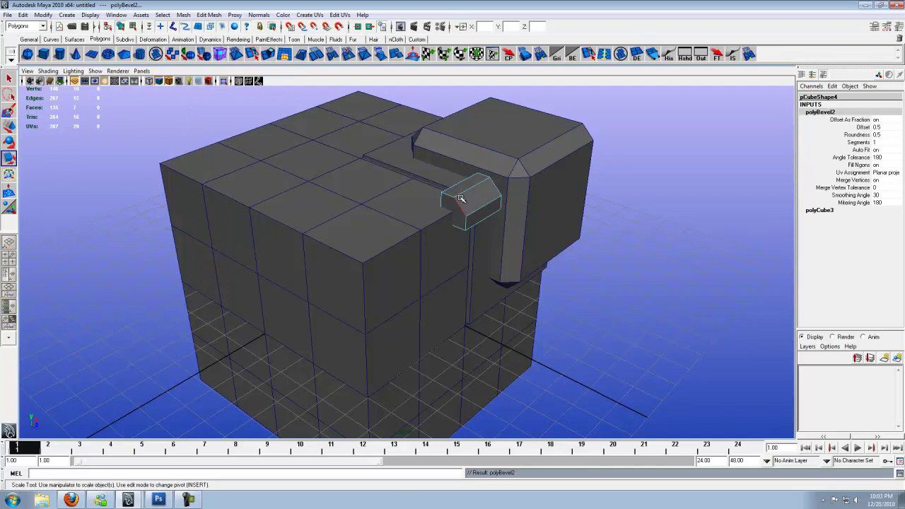
pyautogui.keyDown('alt'); pyautogui.moveTo(479, 198); pyautogui.dragTo(453, 200); pyautogui.keyUp('alt')
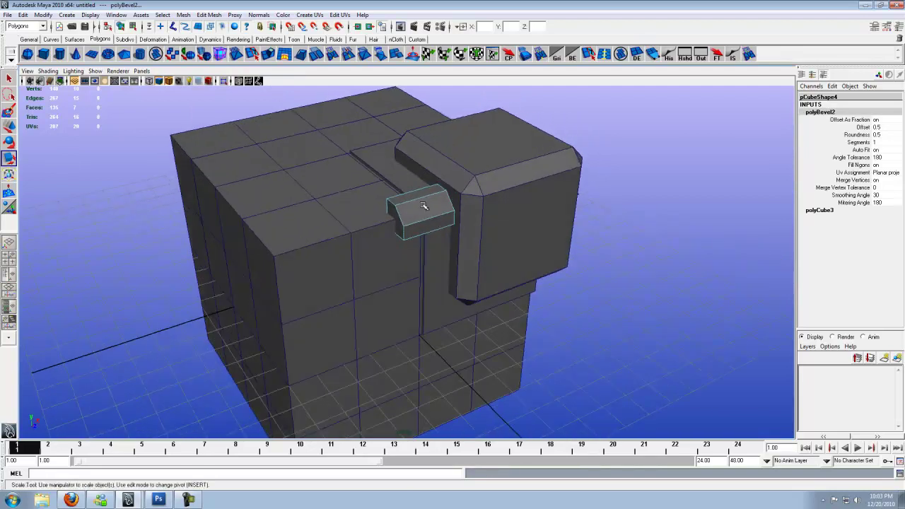
pyautogui.doubleClick(877, 127)
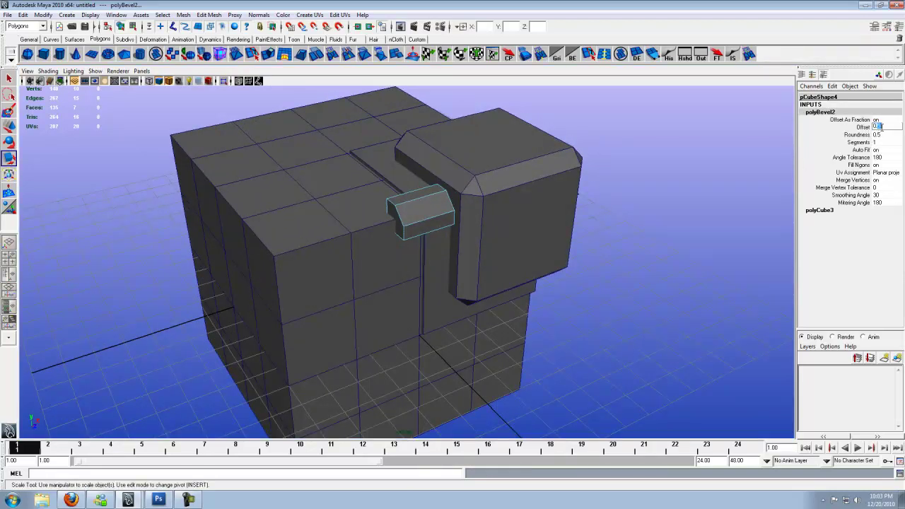
pyautogui.write('0.3')
pyautogui.press('Return')
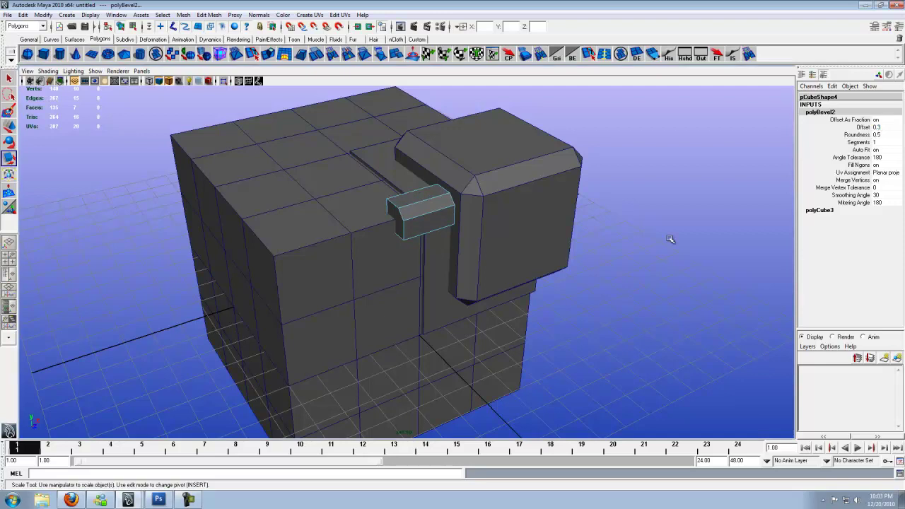
pyautogui.keyDown('alt'); pyautogui.moveTo(432, 210); pyautogui.dragTo(532, 129); pyautogui.keyUp('alt')
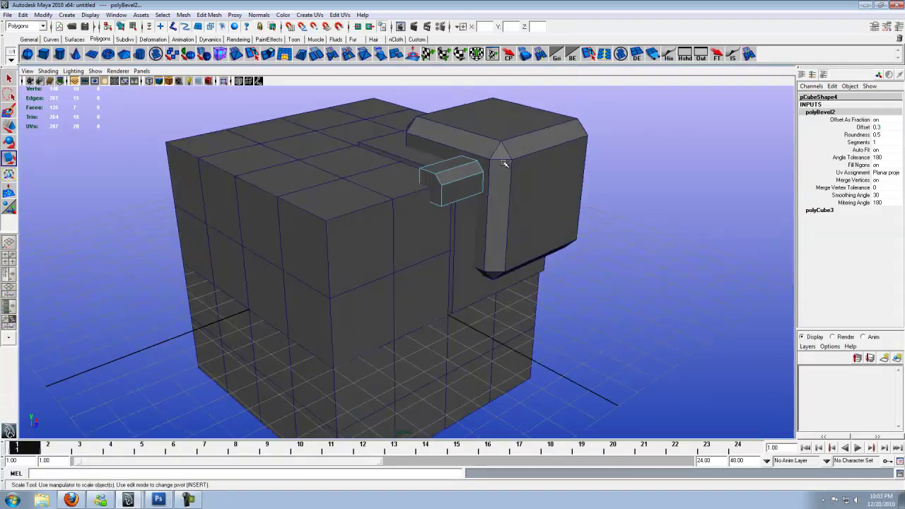
pyautogui.keyDown('alt'); pyautogui.moveTo(504, 164); pyautogui.dragTo(448, 186); pyautogui.keyUp('alt')
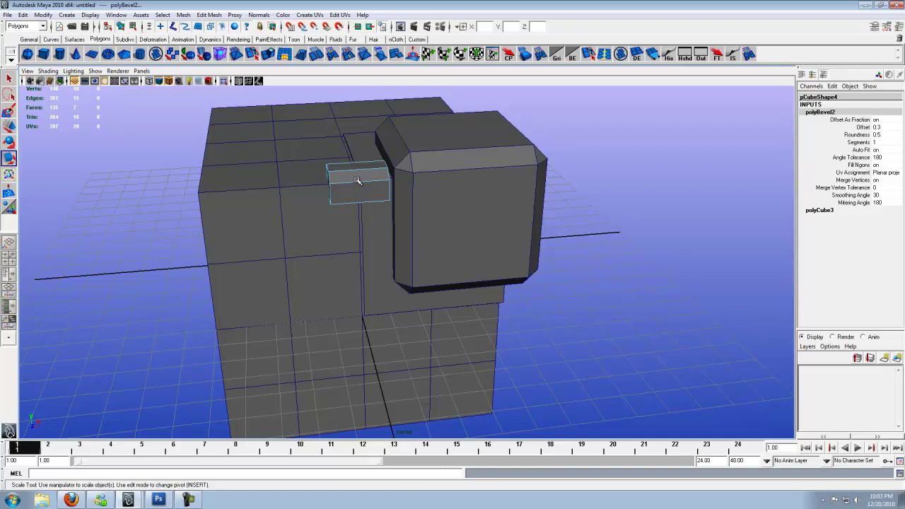
# Group the large bevelled cube, the small block and the cube behind it into group1.
pyautogui.click(429, 206)
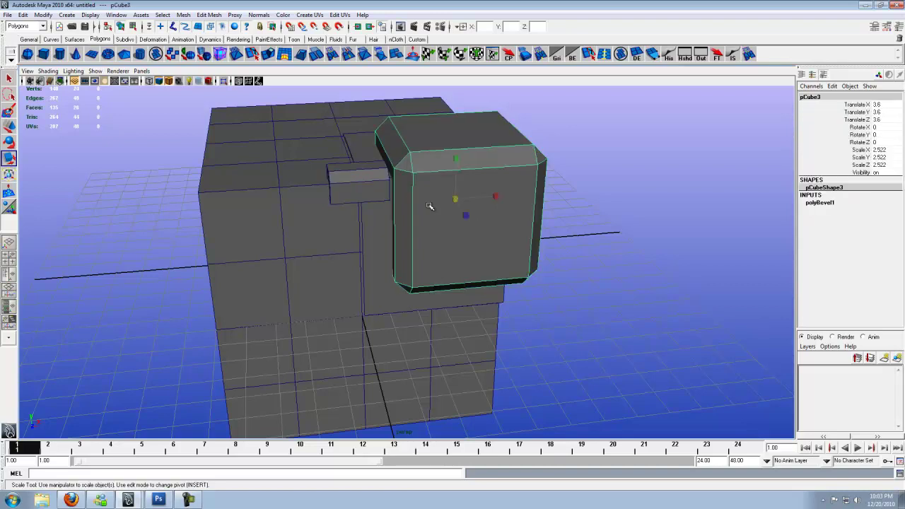
pyautogui.click(359, 187)
pyautogui.click(376, 225)
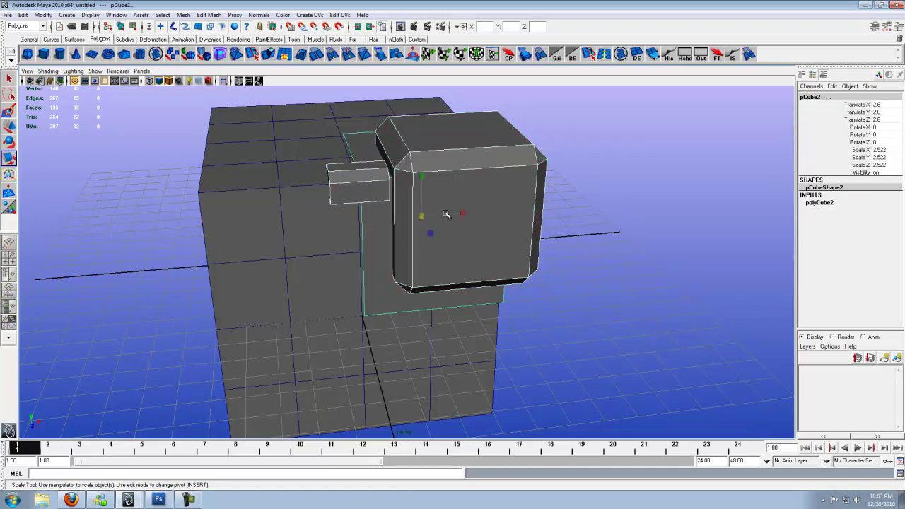
pyautogui.hotkey('ctrl', 'g')
pyautogui.keyDown('alt'); pyautogui.moveTo(430, 216); pyautogui.dragTo(406, 243); pyautogui.keyUp('alt')
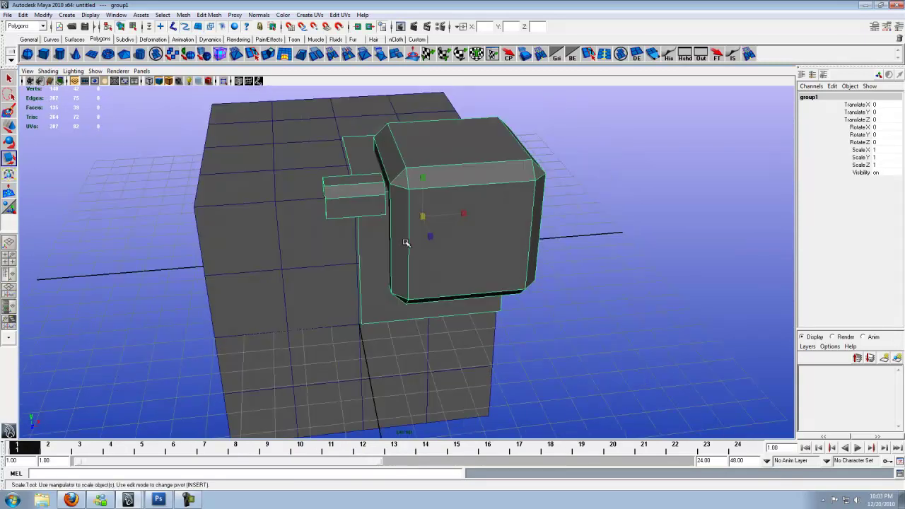
# In the front view, move group1's pivot to the large cube's centre line at 0, 0, 3.1.
pyautogui.press('space')
pyautogui.press('space')
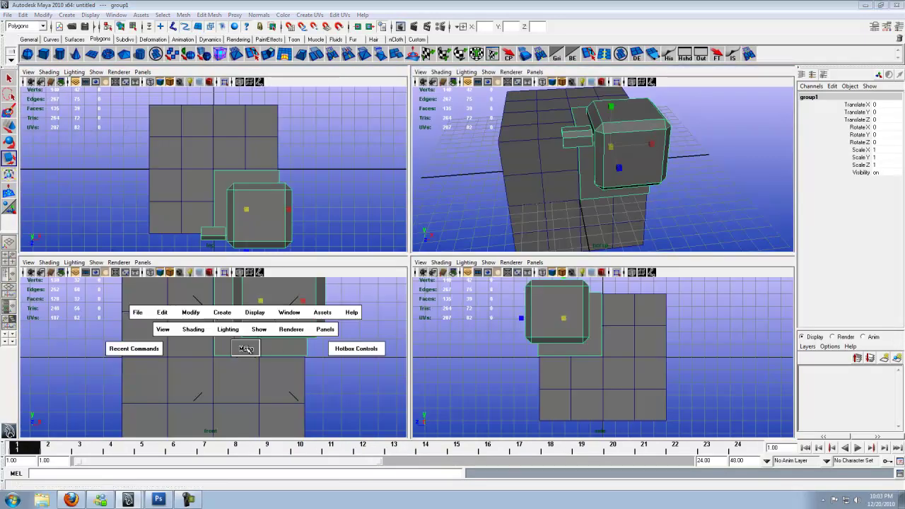
pyautogui.moveTo(420, 290)
pyautogui.keyDown('alt'); pyautogui.mouseDown(button='middle')
pyautogui.moveTo(414, 306)
pyautogui.moveTo(423, 295)
pyautogui.mouseUp(button='middle'); pyautogui.keyUp('alt')
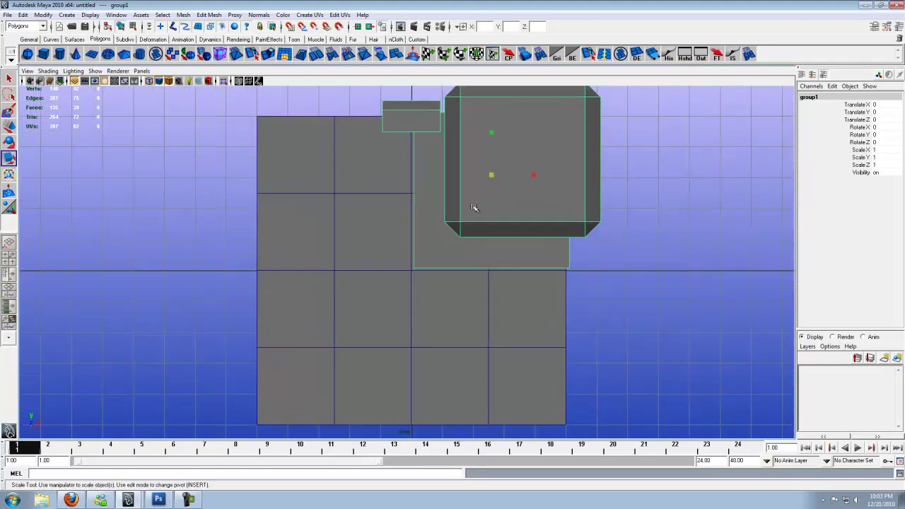
pyautogui.press('Insert')
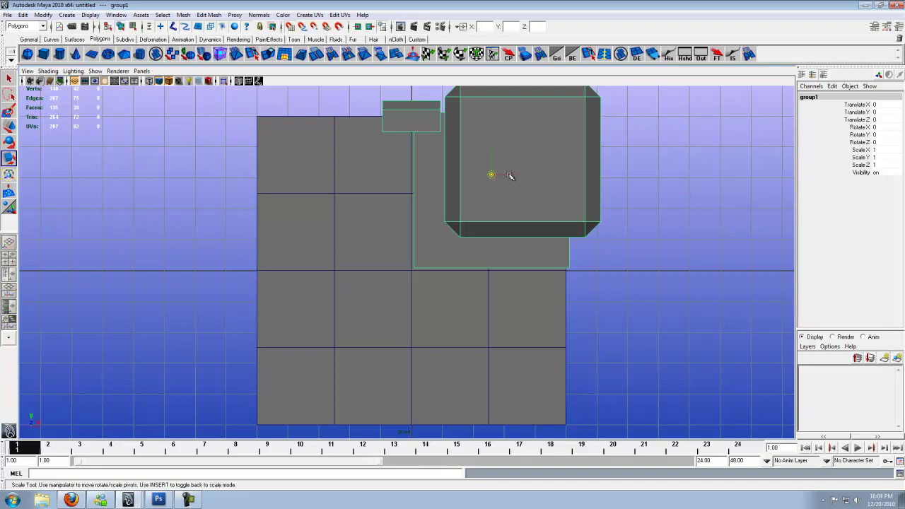
pyautogui.moveTo(509, 176); pyautogui.dragTo(415, 274)
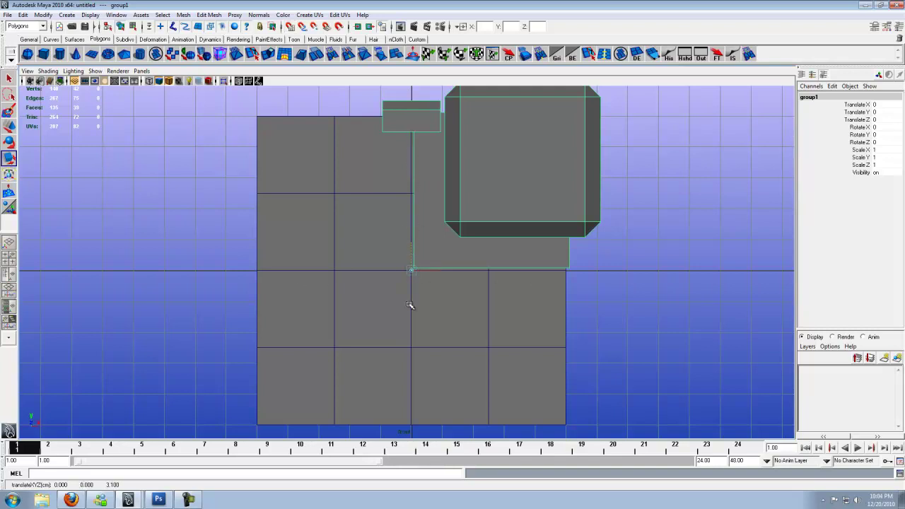
pyautogui.press('Insert')
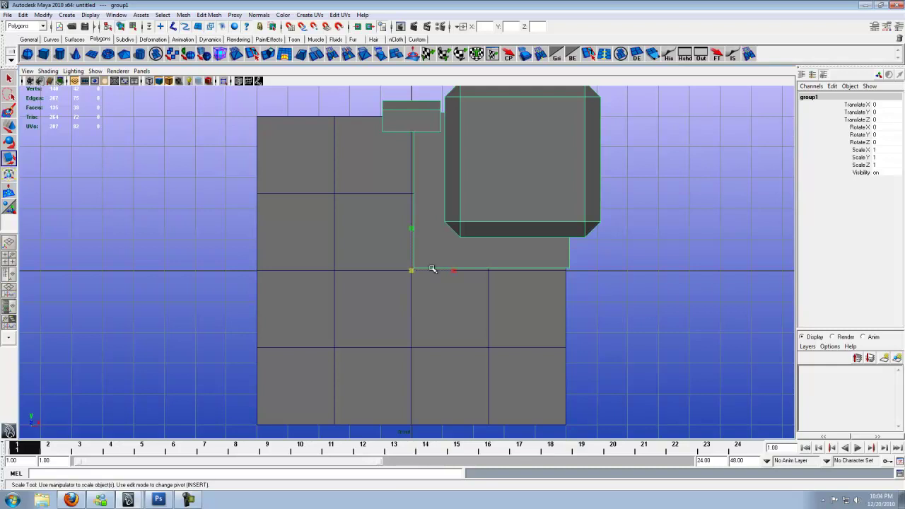
pyautogui.press('space')
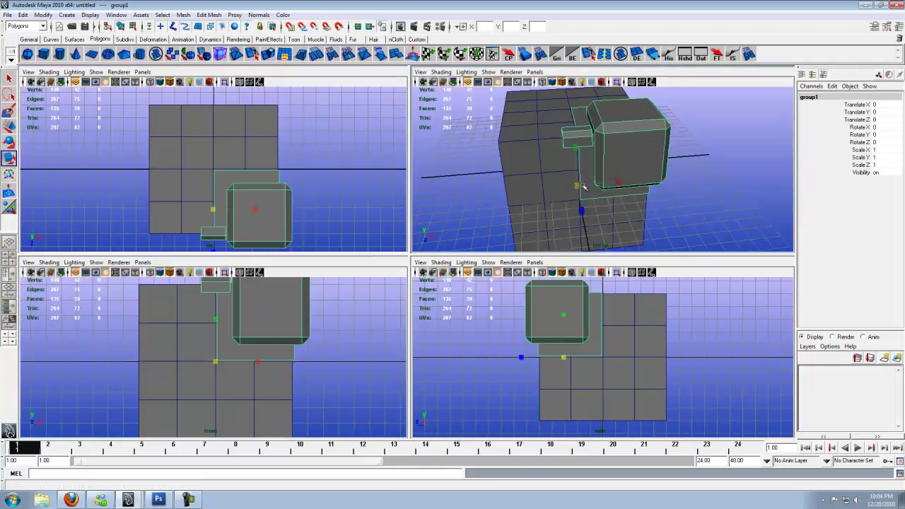
# Use Duplicate Special to make 3 copies of group1, each rotated 90 on Z.
pyautogui.press('space')
pyautogui.keyDown('alt'); pyautogui.moveTo(495, 212); pyautogui.dragTo(384, 210); pyautogui.keyUp('alt')
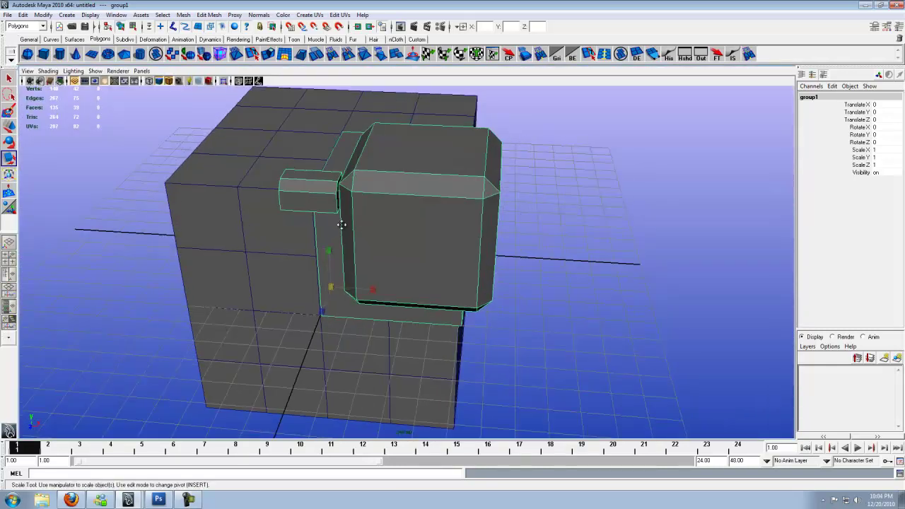
pyautogui.keyDown('alt'); pyautogui.moveTo(342, 232); pyautogui.dragTo(354, 153); pyautogui.keyUp('alt')
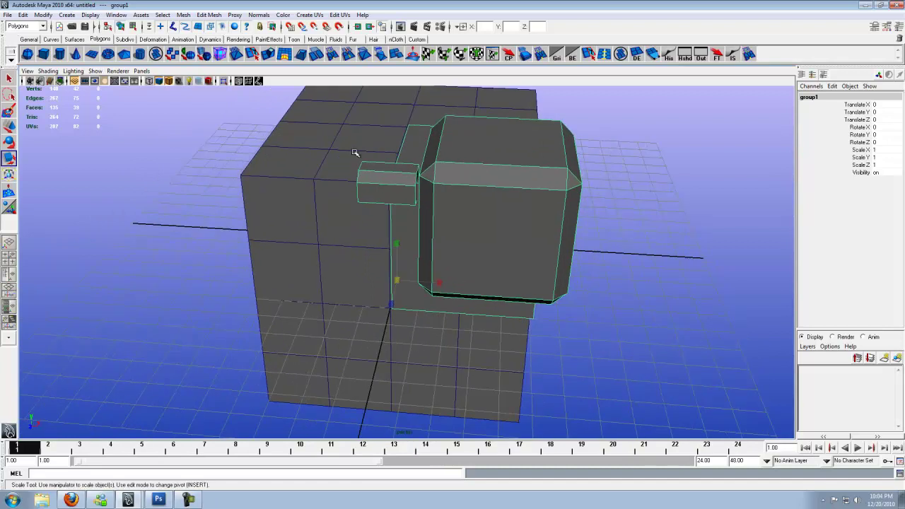
pyautogui.click(23, 15)
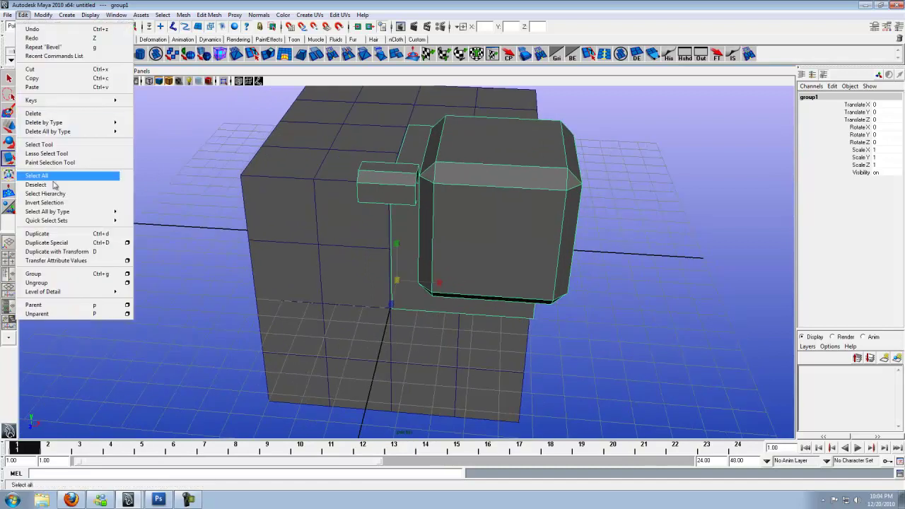
pyautogui.click(127, 242)
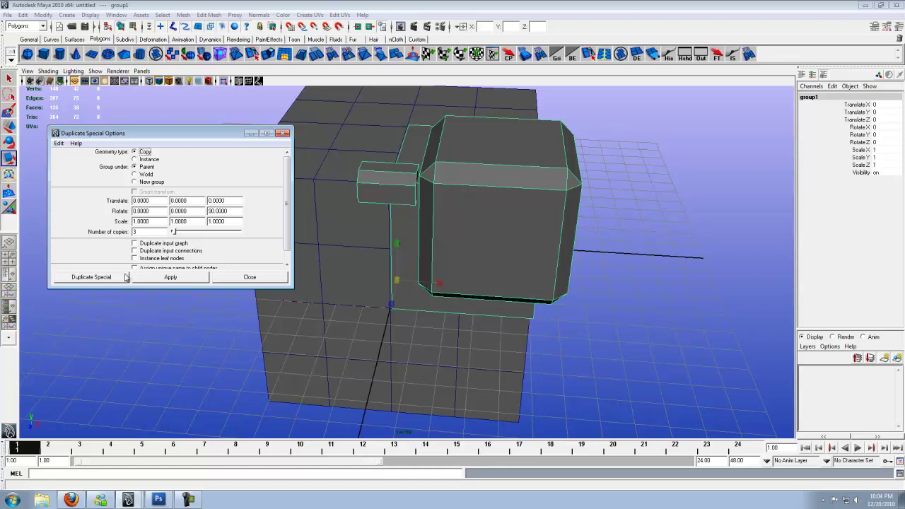
pyautogui.click(91, 277)
pyautogui.keyDown('alt'); pyautogui.moveTo(354, 304); pyautogui.dragTo(365, 287); pyautogui.keyUp('alt')
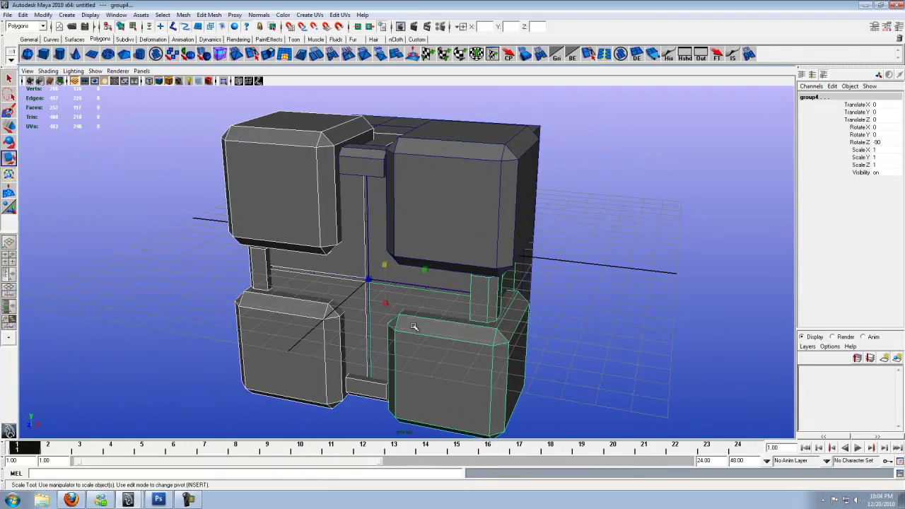
# Group the front corner cubes and blocks, and place the group's pivot on the big cube's face.
pyautogui.click(362, 165)
pyautogui.click(435, 207)
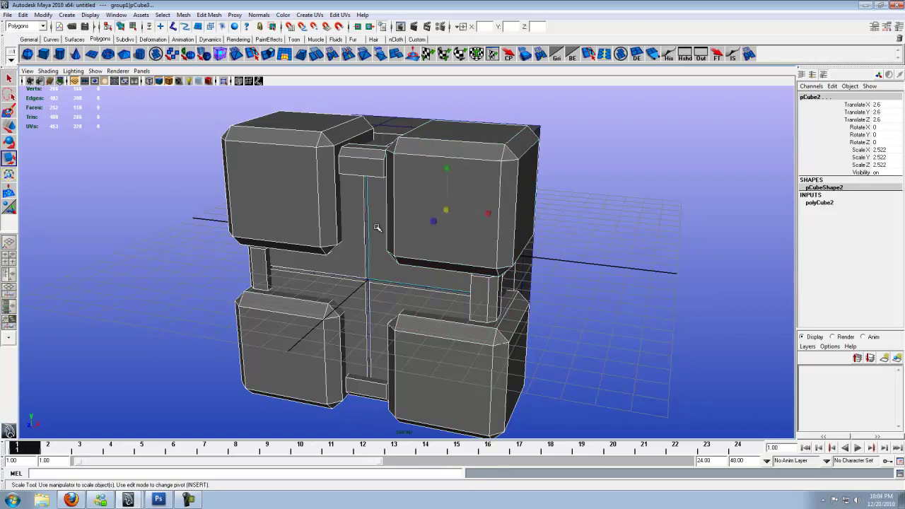
pyautogui.hotkey('ctrl', 'g')
pyautogui.keyDown('alt'); pyautogui.moveTo(481, 245); pyautogui.dragTo(424, 242); pyautogui.keyUp('alt')
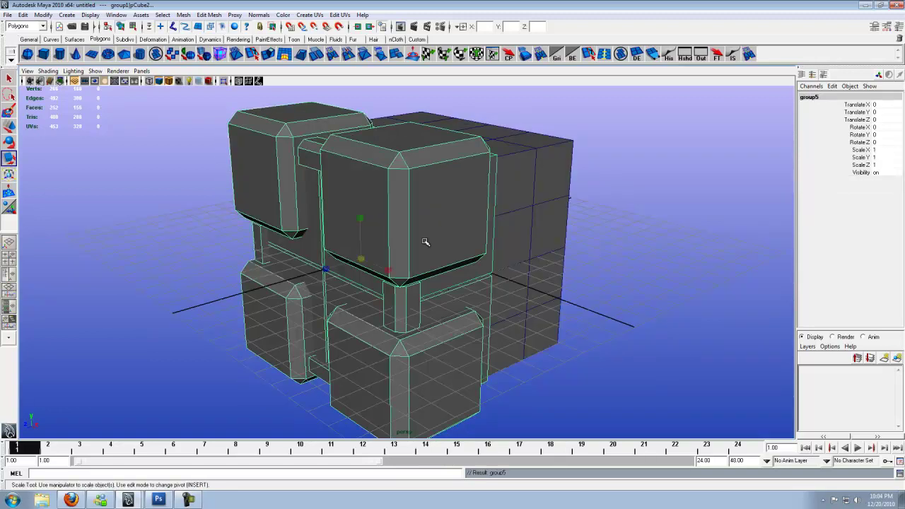
pyautogui.press('space')
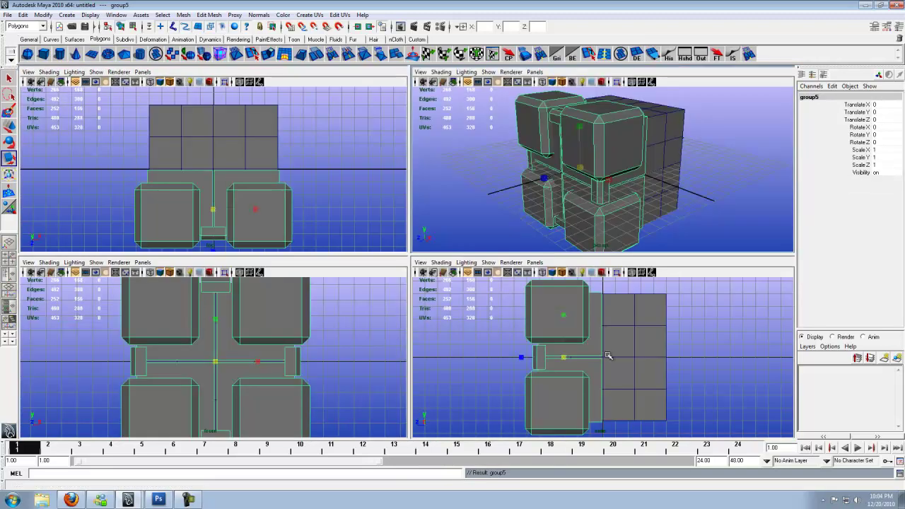
pyautogui.press('space')
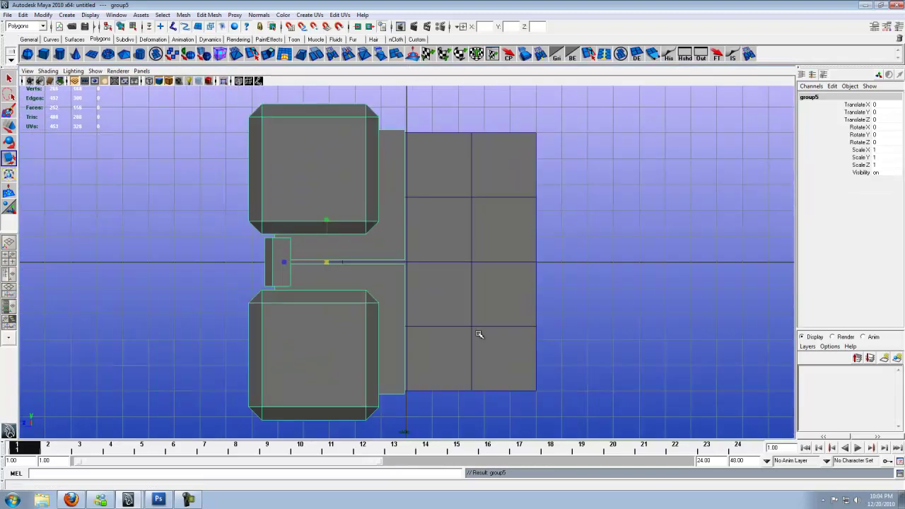
pyautogui.press('Insert')
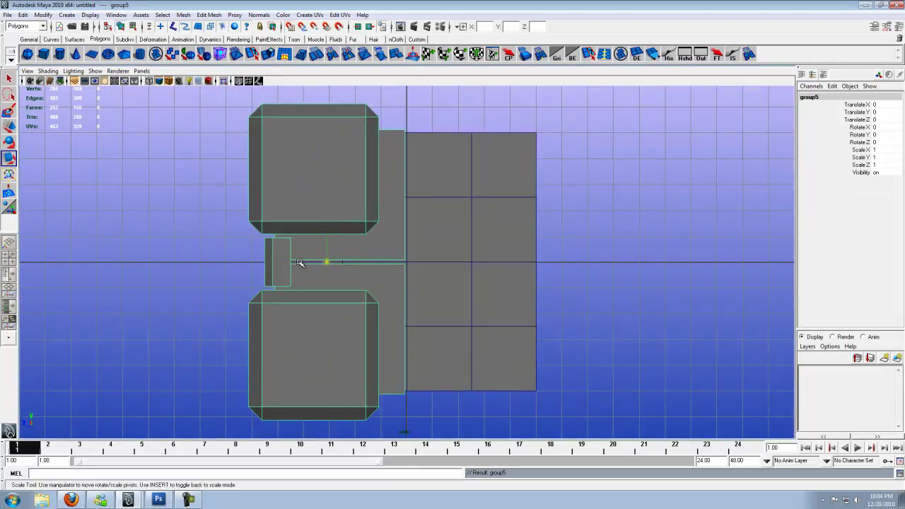
pyautogui.moveTo(326, 262); pyautogui.dragTo(407, 268)
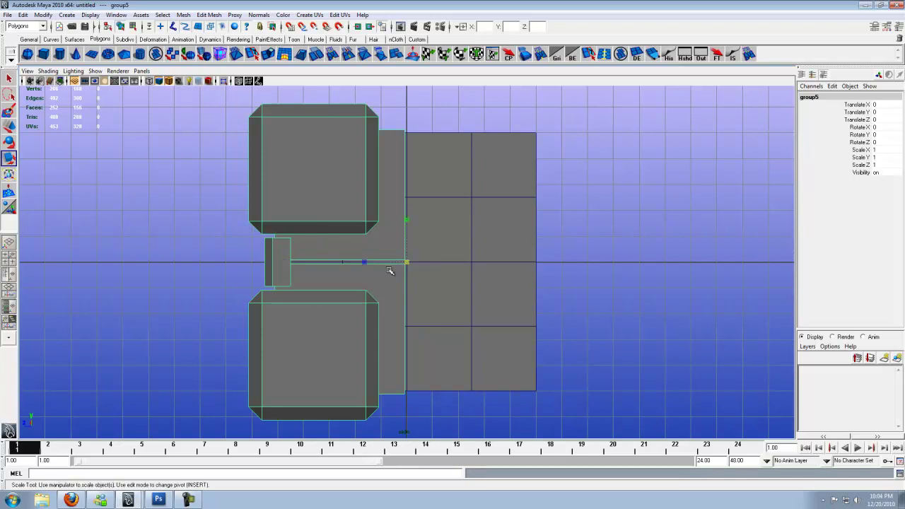
pyautogui.press('space')
pyautogui.press('space')
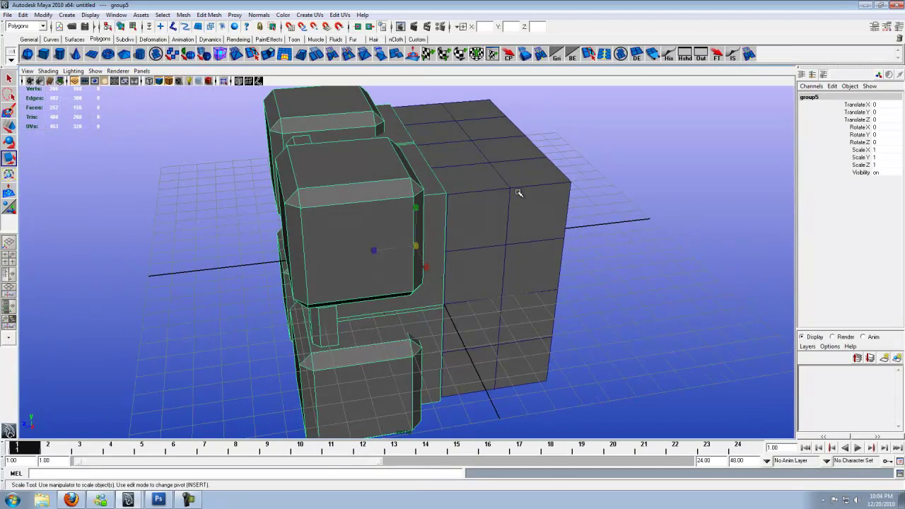
# Duplicate the front group and set the copy's Scale Z to -1 to mirror it onto the back.
pyautogui.hotkey('ctrl', 'd')
pyautogui.doubleClick(875, 166)
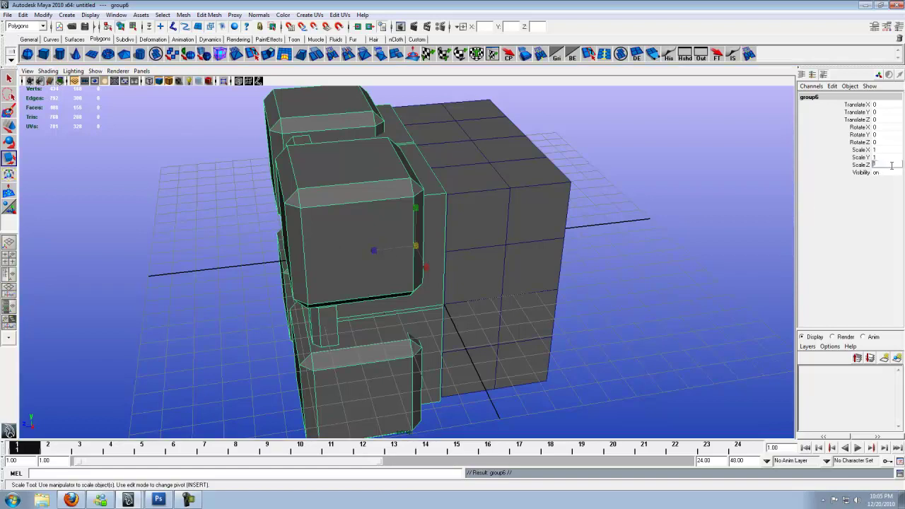
pyautogui.write('-1')
pyautogui.press('Return')
pyautogui.keyDown('alt'); pyautogui.moveTo(648, 271); pyautogui.dragTo(409, 245); pyautogui.keyUp('alt')
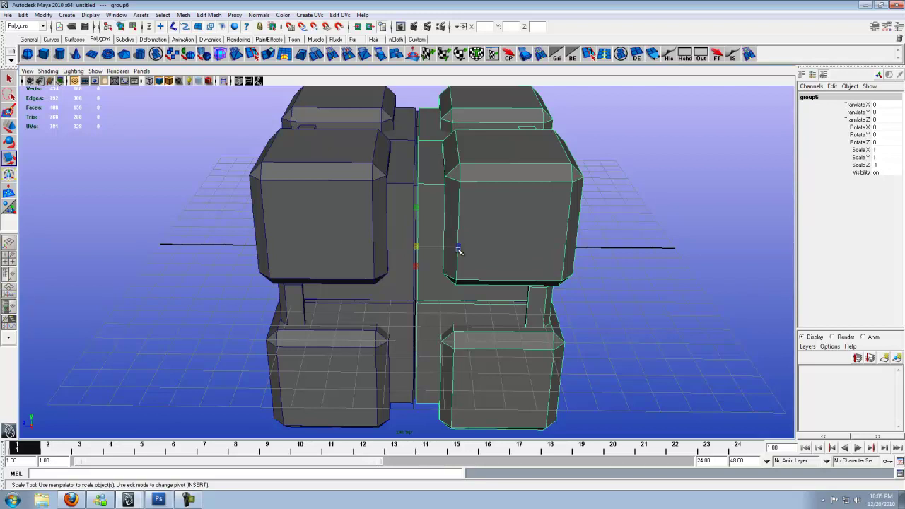
pyautogui.moveTo(459, 247)
pyautogui.mouseDown()
pyautogui.moveTo(406, 247)
pyautogui.moveTo(456, 249)
pyautogui.mouseUp()
pyautogui.moveTo(617, 272)
pyautogui.mouseDown(button='middle')
pyautogui.moveTo(601, 262)
pyautogui.moveTo(620, 264)
pyautogui.mouseUp(button='middle')
pyautogui.click(621, 264)
pyautogui.moveTo(620, 264)
pyautogui.keyDown('alt'); pyautogui.mouseDown()
pyautogui.moveTo(606, 269)
pyautogui.moveTo(612, 274)
pyautogui.mouseUp(); pyautogui.keyUp('alt')
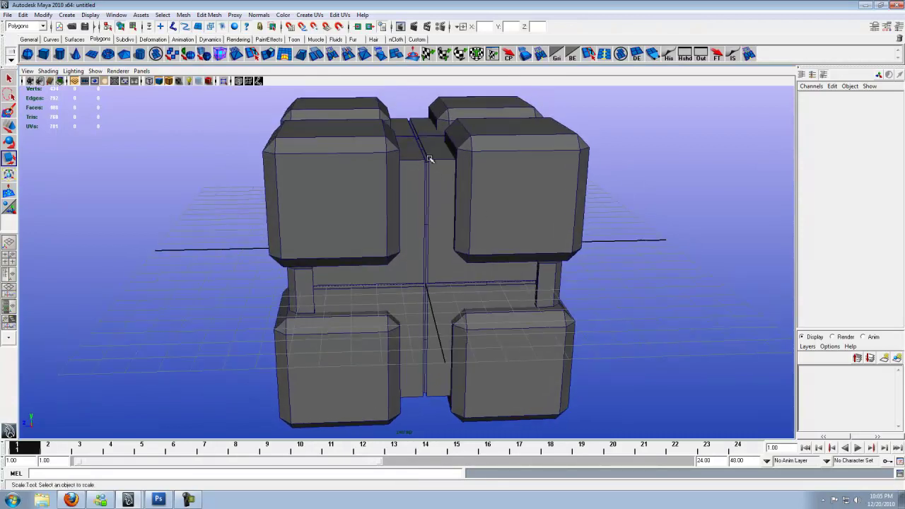
# Select the left and right side pillars and group them together.
pyautogui.keyDown('alt'); pyautogui.moveTo(433, 379); pyautogui.dragTo(386, 387); pyautogui.keyUp('alt')
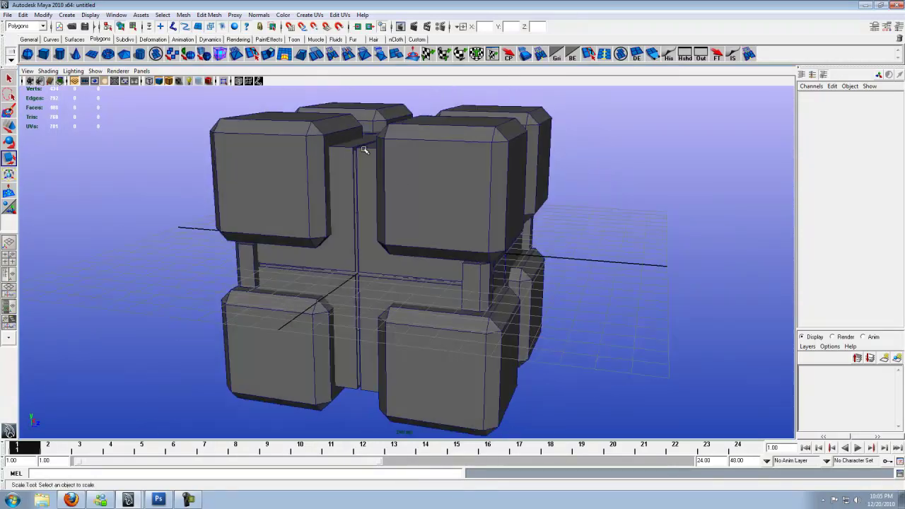
pyautogui.keyDown('alt'); pyautogui.moveTo(545, 300); pyautogui.dragTo(530, 298); pyautogui.keyUp('alt')
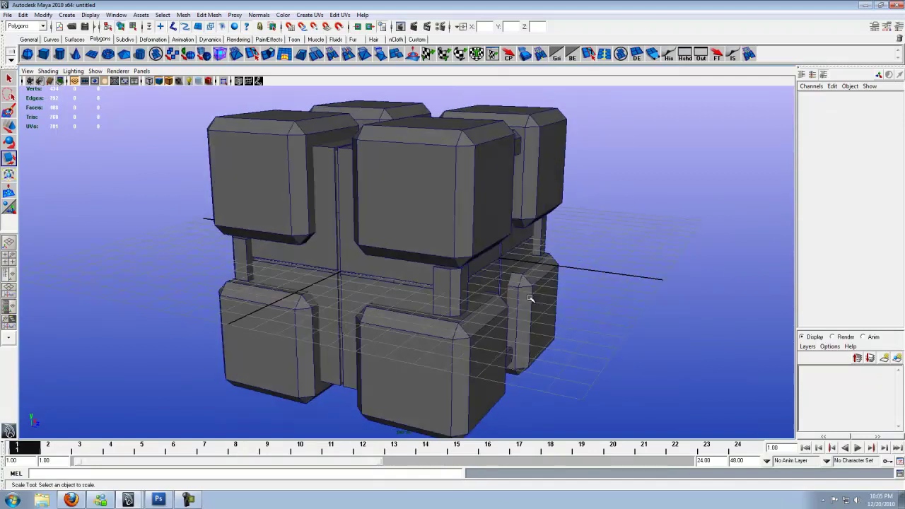
pyautogui.click(450, 276)
pyautogui.keyDown('shift'); pyautogui.click(241, 251); pyautogui.keyUp('shift')
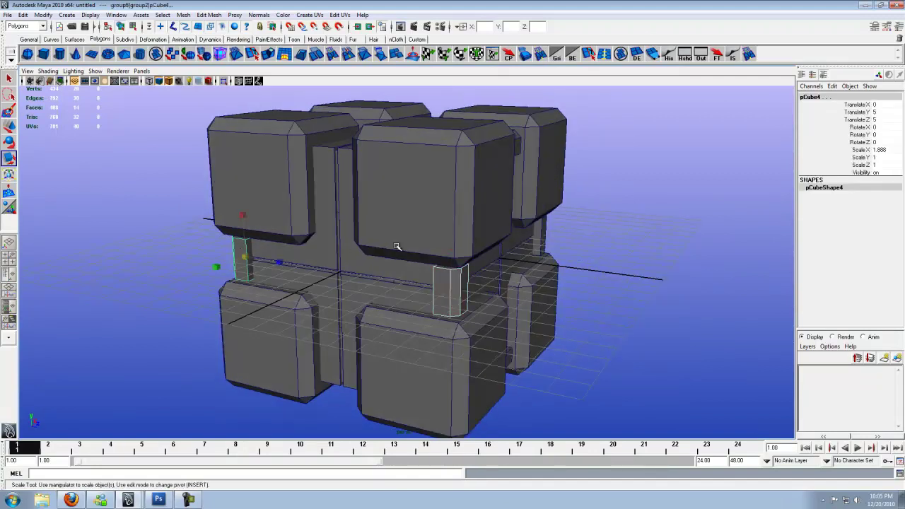
pyautogui.keyDown('alt'); pyautogui.moveTo(471, 236); pyautogui.dragTo(345, 269); pyautogui.keyUp('alt')
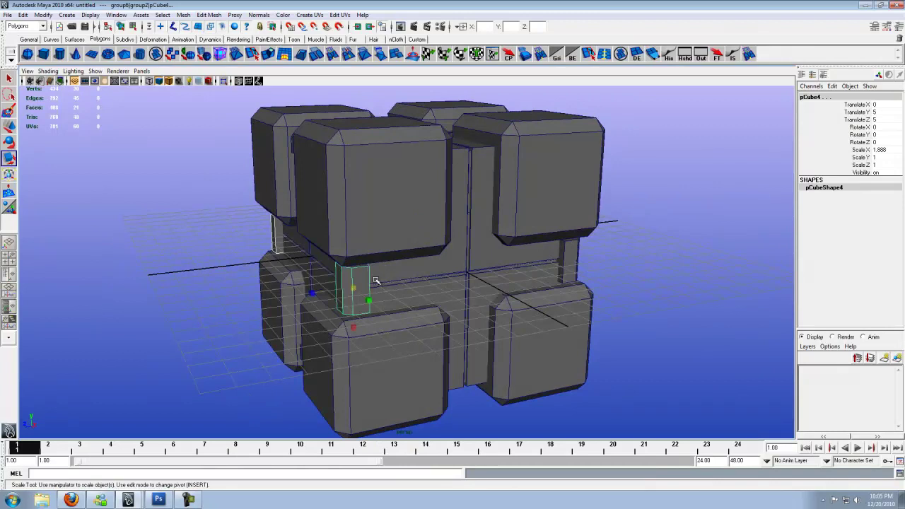
pyautogui.keyDown('shift'); pyautogui.click(570, 257); pyautogui.keyUp('shift')
pyautogui.keyDown('alt'); pyautogui.moveTo(499, 258); pyautogui.dragTo(404, 255); pyautogui.keyUp('alt')
pyautogui.hotkey('ctrl', 'g')
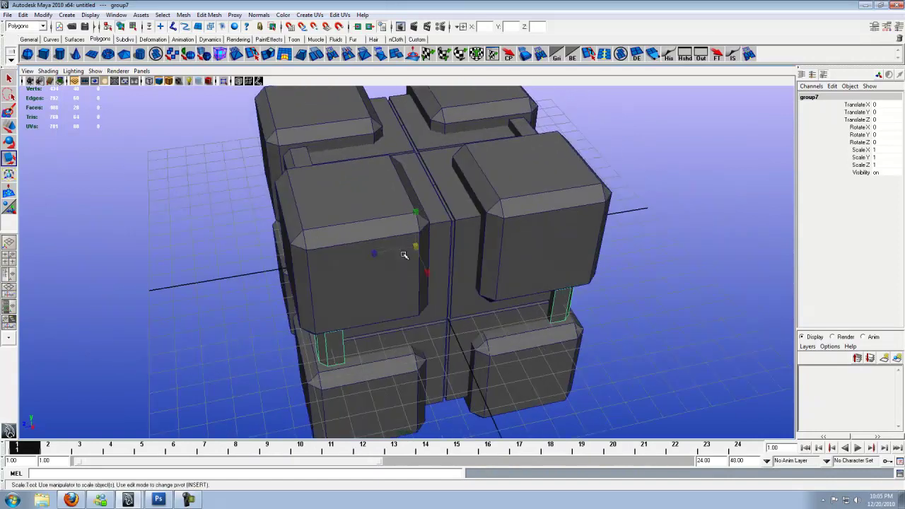
pyautogui.keyDown('alt'); pyautogui.moveTo(432, 286); pyautogui.dragTo(434, 276); pyautogui.keyUp('alt')
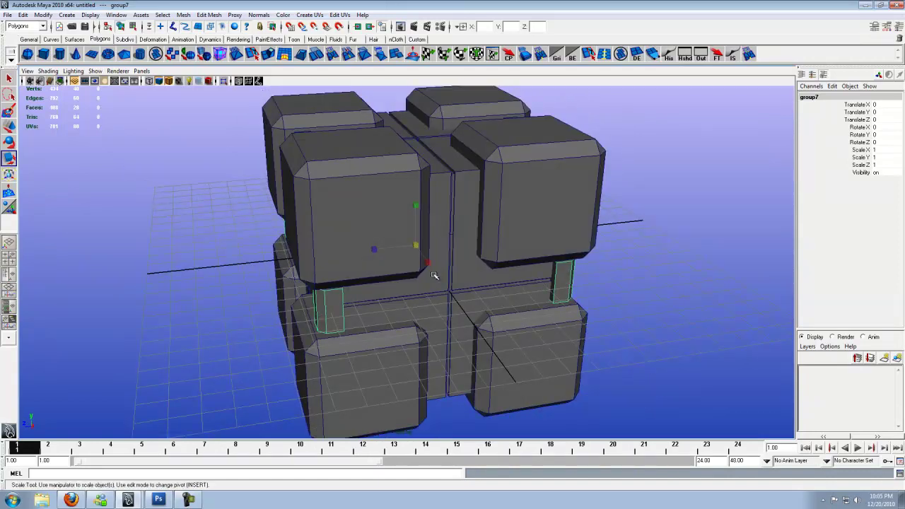
# Duplicate the pillar group and set the copy's Rotate X to -90.
pyautogui.hotkey('ctrl', 'd')
pyautogui.press('e')
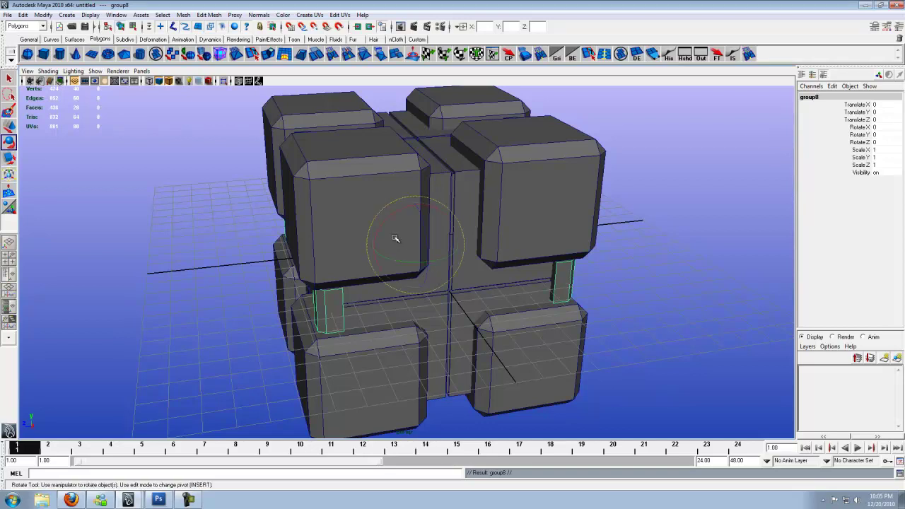
pyautogui.keyDown('alt'); pyautogui.moveTo(396, 239); pyautogui.dragTo(446, 215); pyautogui.keyUp('alt')
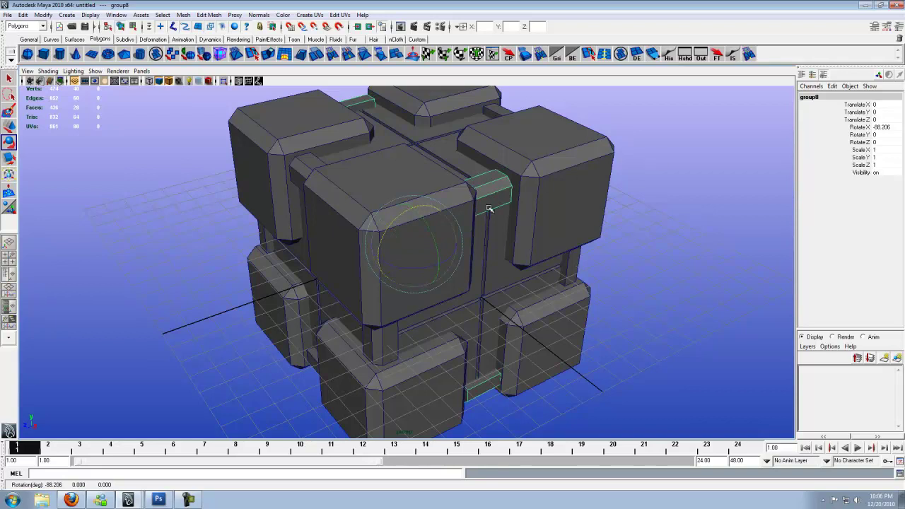
pyautogui.doubleClick(881, 126)
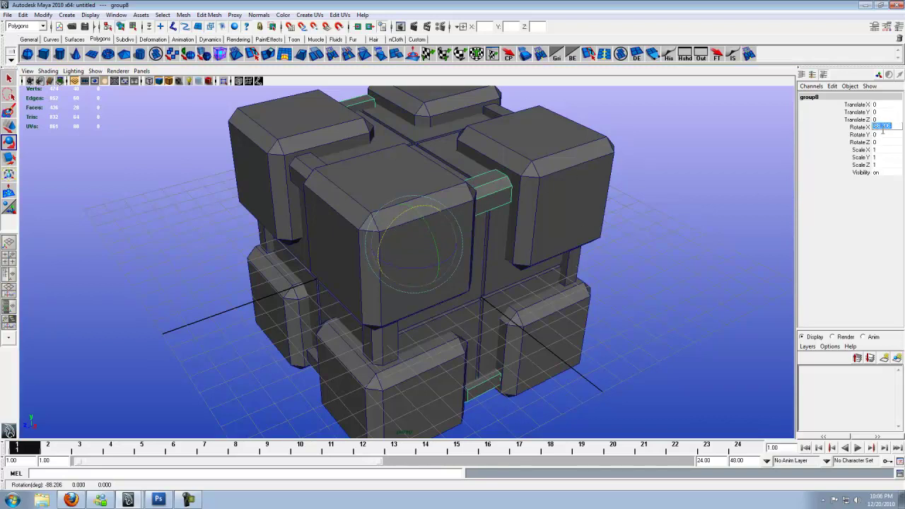
pyautogui.press('BackSpace')
pyautogui.write('-90')
pyautogui.press('Return')
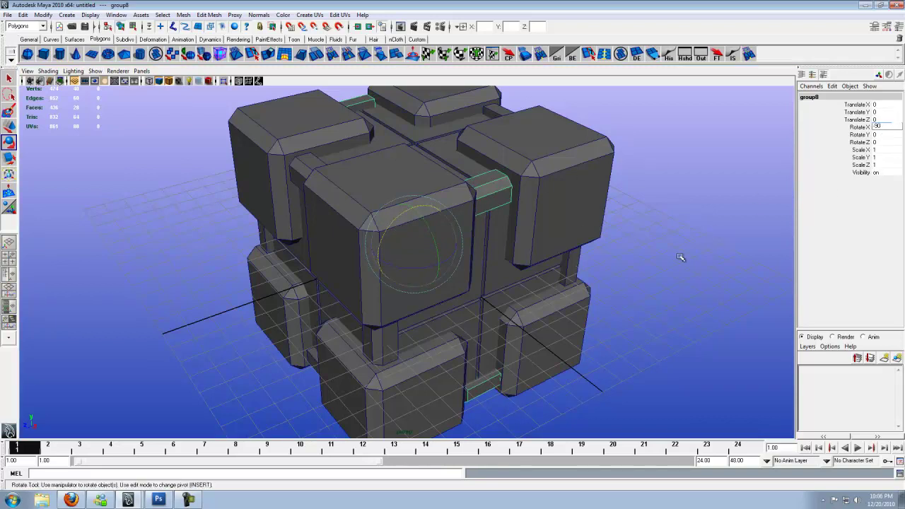
pyautogui.click(658, 268)
pyautogui.keyDown('alt'); pyautogui.moveTo(659, 268); pyautogui.dragTo(614, 260); pyautogui.keyUp('alt')
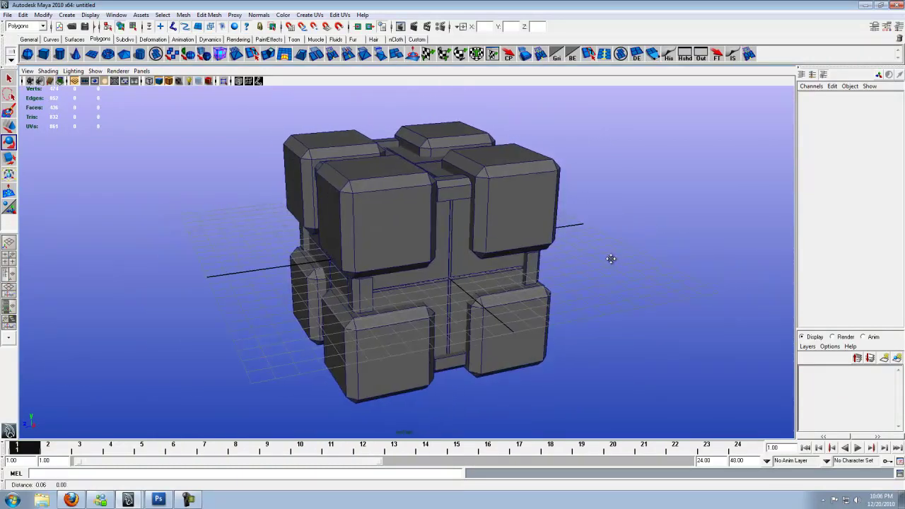
pyautogui.keyDown('alt'); pyautogui.moveTo(606, 257); pyautogui.dragTo(600, 255, button='middle'); pyautogui.keyUp('alt')
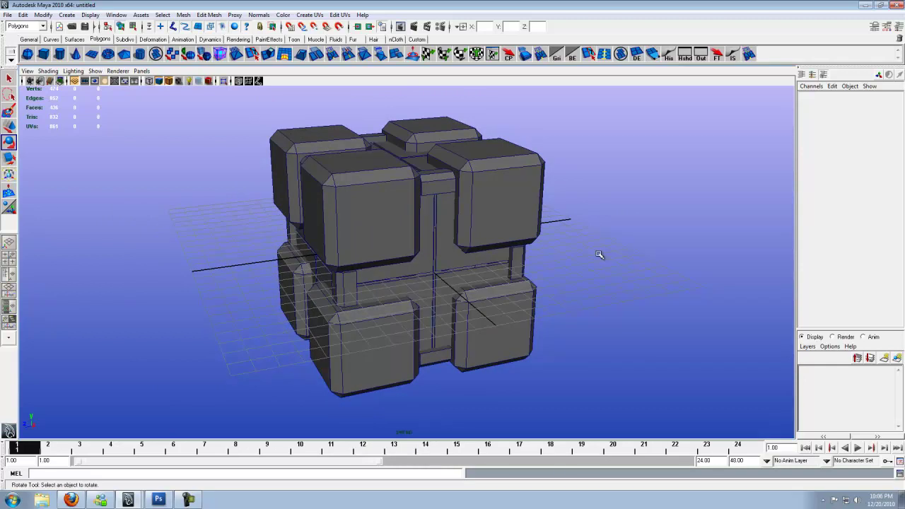
pyautogui.scroll(2, 600, 254)
pyautogui.scroll(-1, 600, 254)
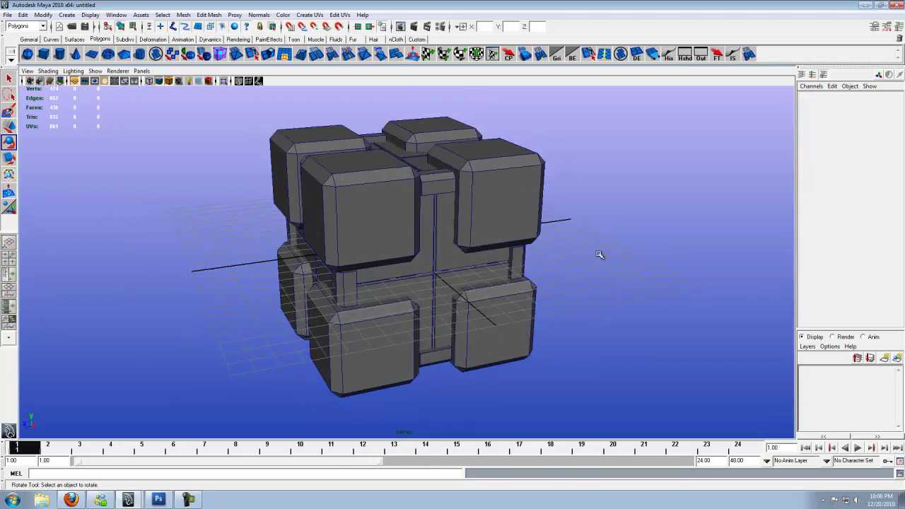